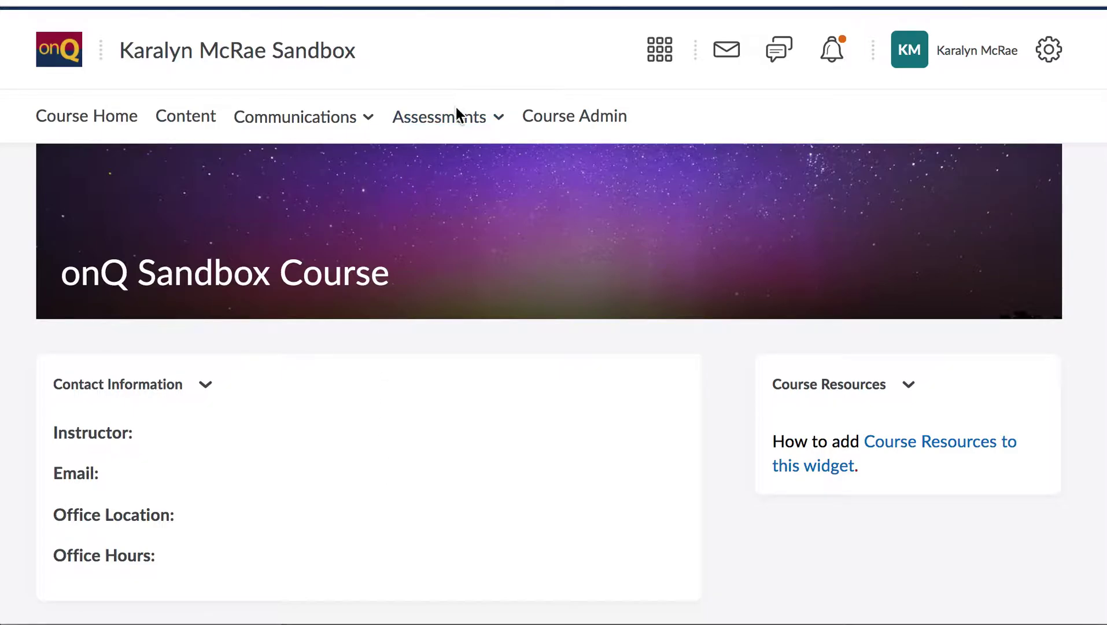
# Create a new survey in the course's Surveys tool and name it "Demo Survey"
pyautogui.click(461, 123)
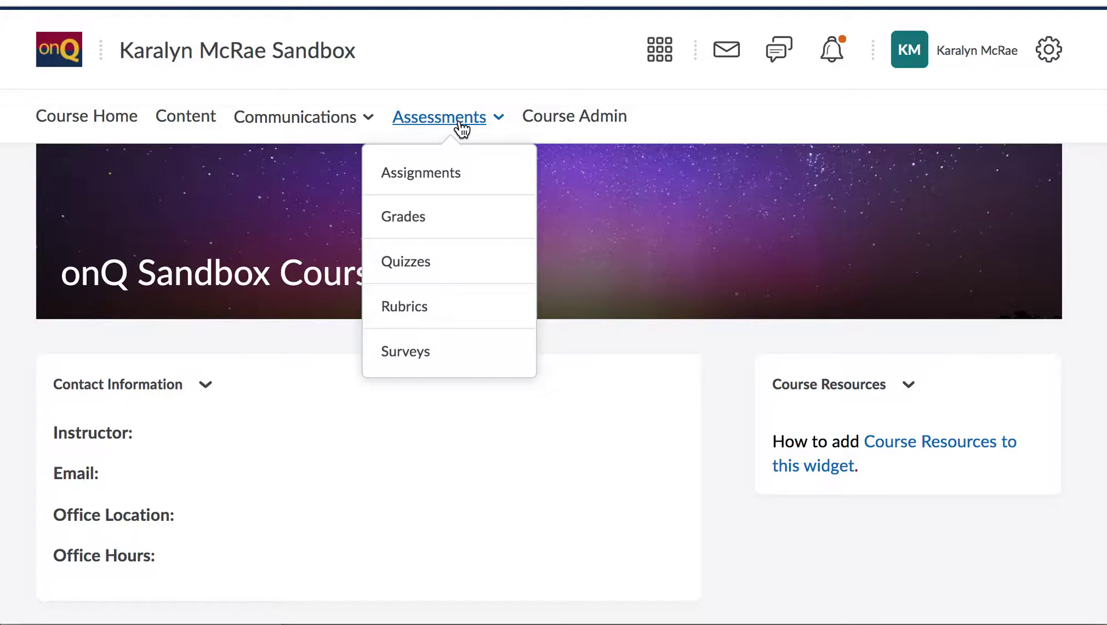
pyautogui.click(438, 360)
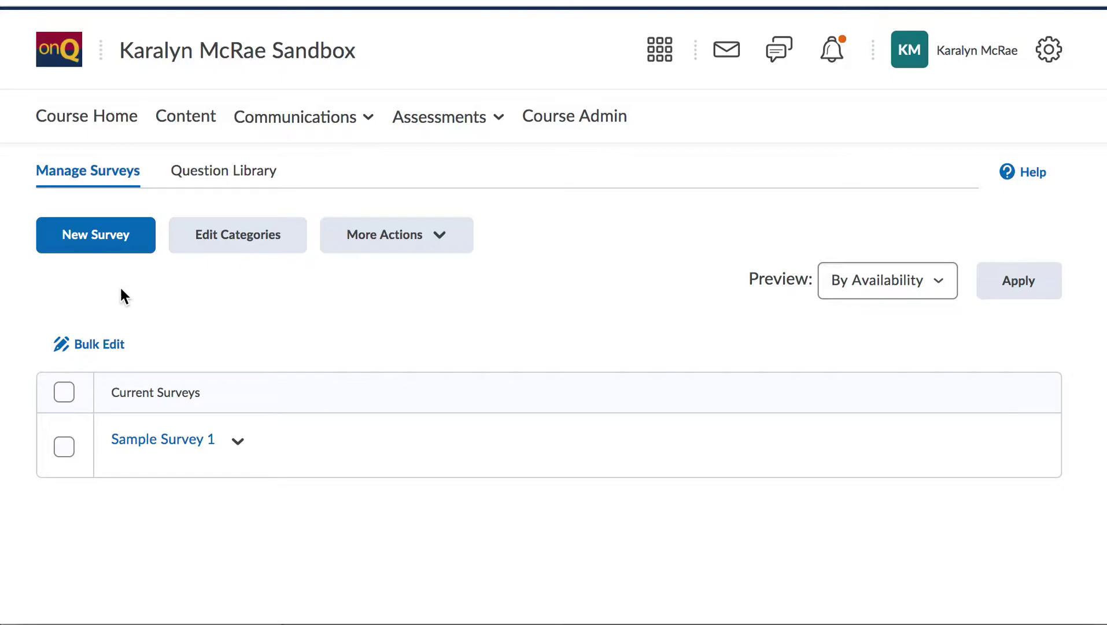
pyautogui.click(116, 250)
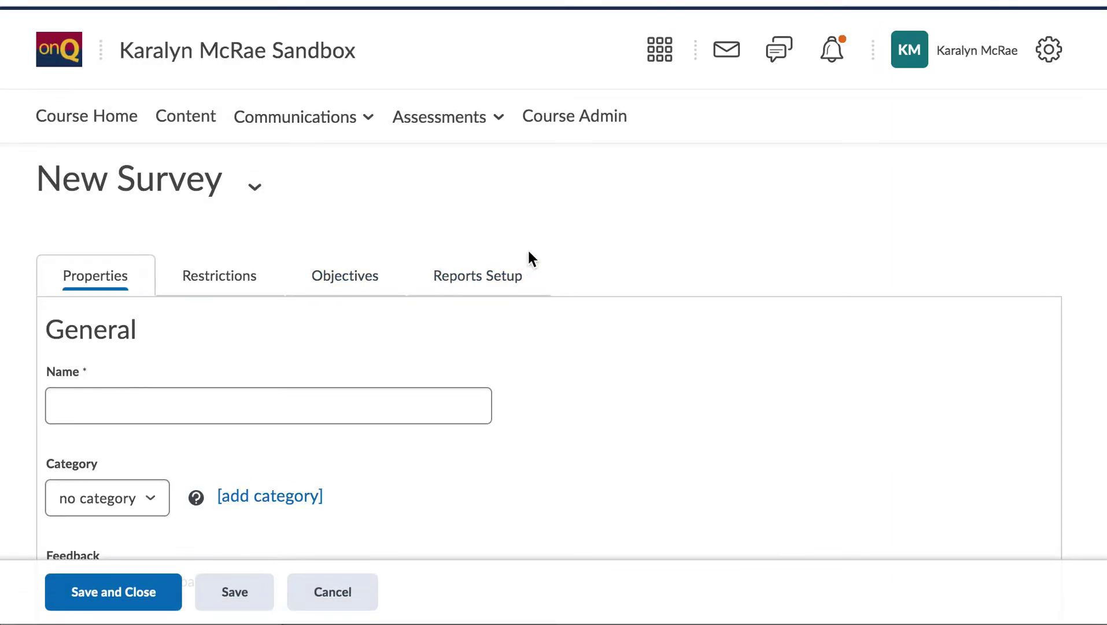
pyautogui.scroll(-5, 665, 242)
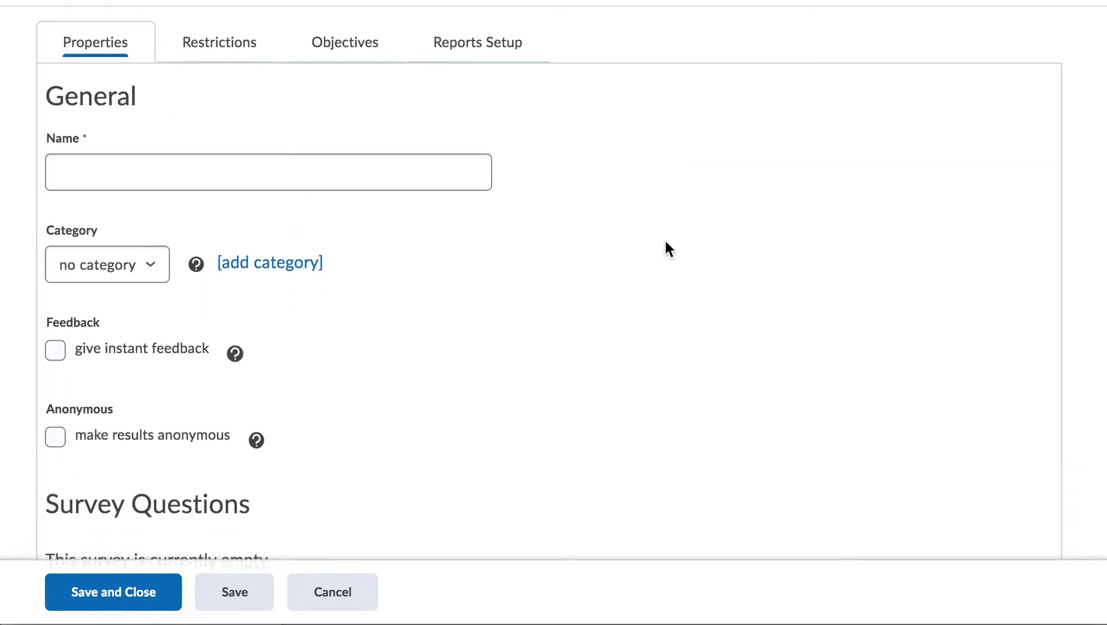
pyautogui.click(488, 154)
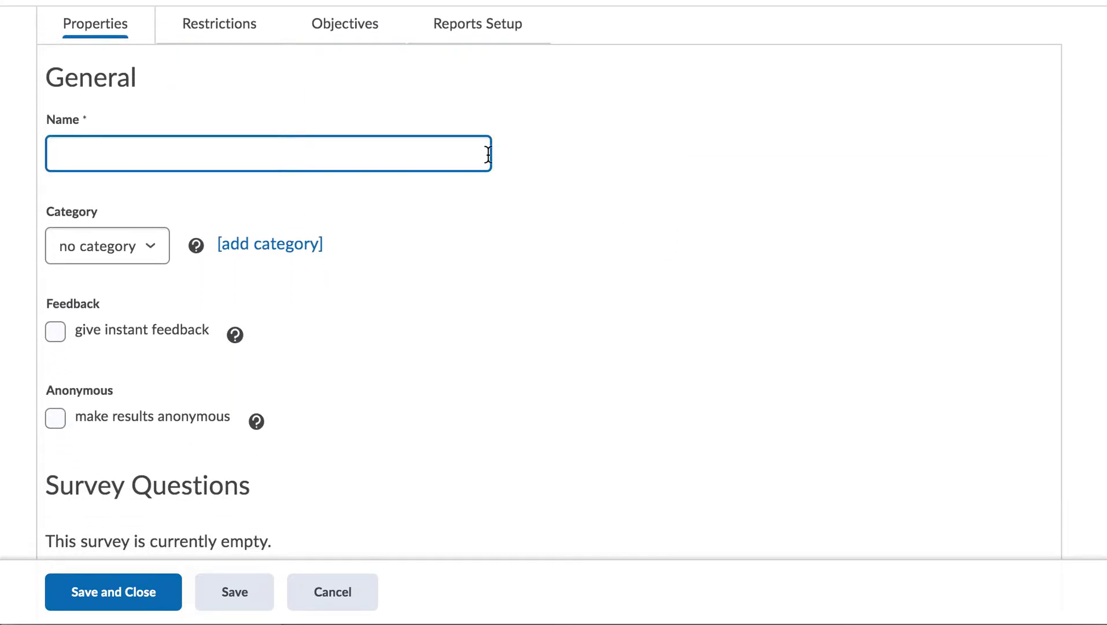
pyautogui.write('Demo Survey')
# Make the survey results anonymous, start adding questions and confirm the irreversible anonymous setting
pyautogui.scroll(-3, 522, 211)
pyautogui.scroll(-3, 522, 210)
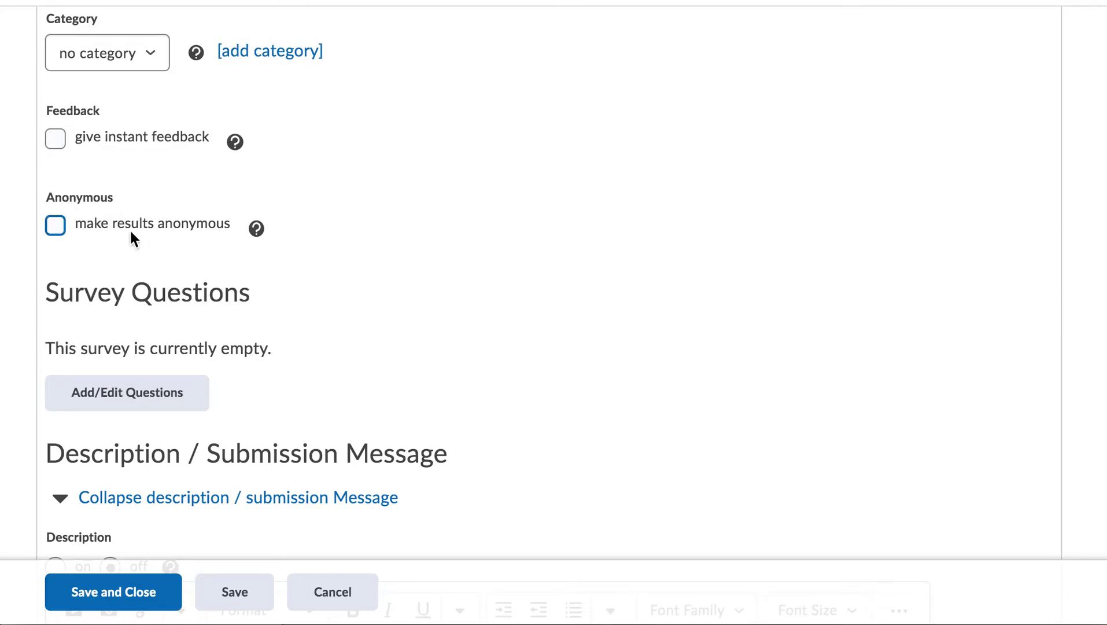
pyautogui.click(56, 225)
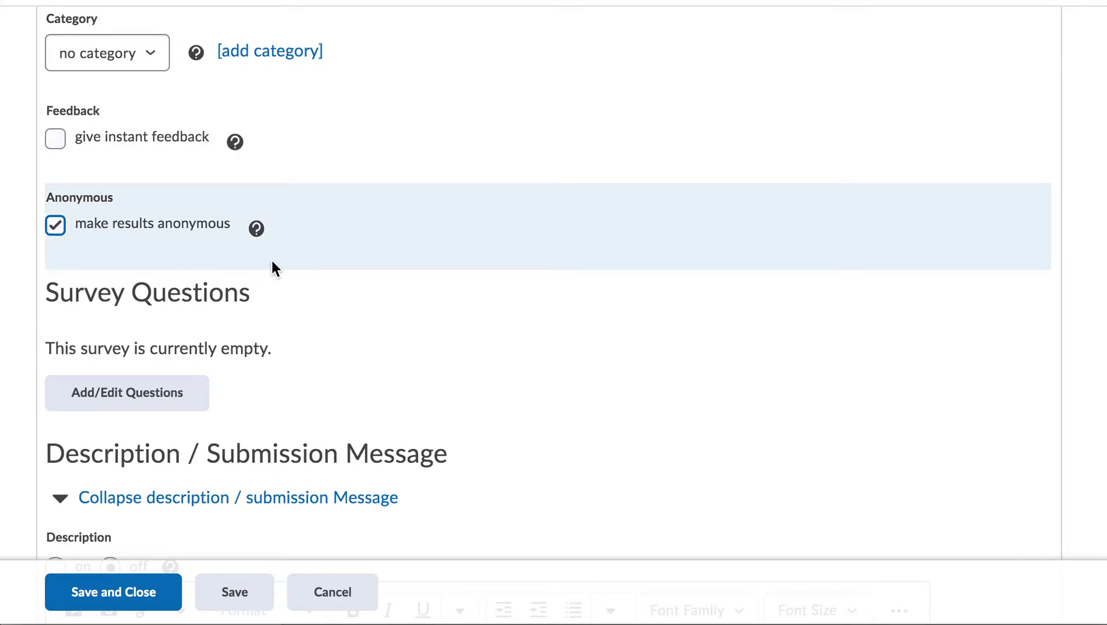
pyautogui.scroll(-5, 273, 263)
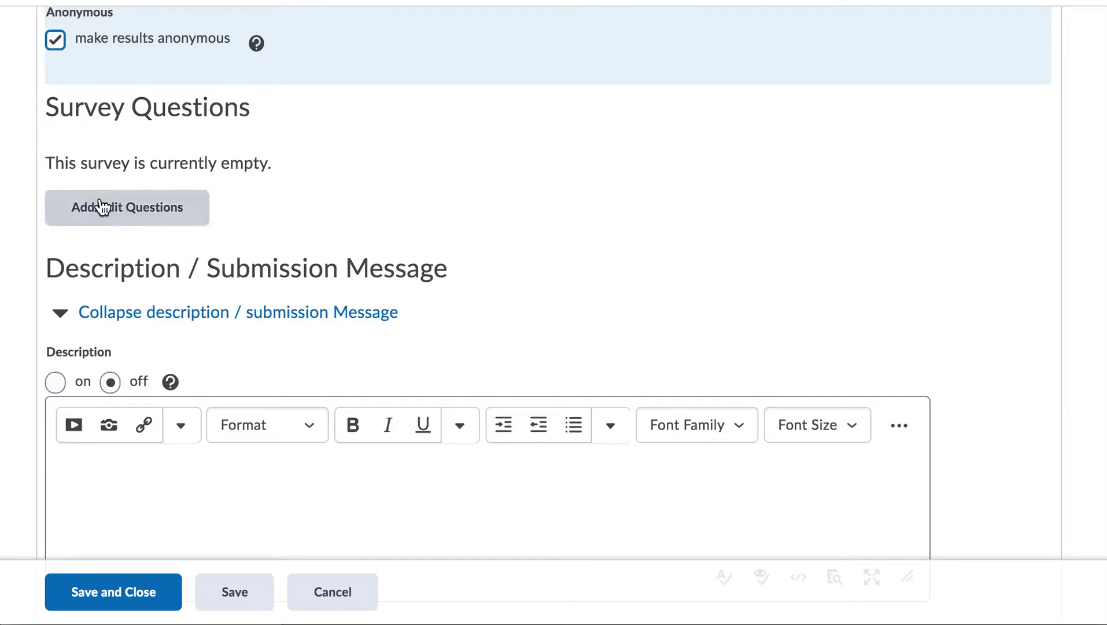
pyautogui.click(168, 218)
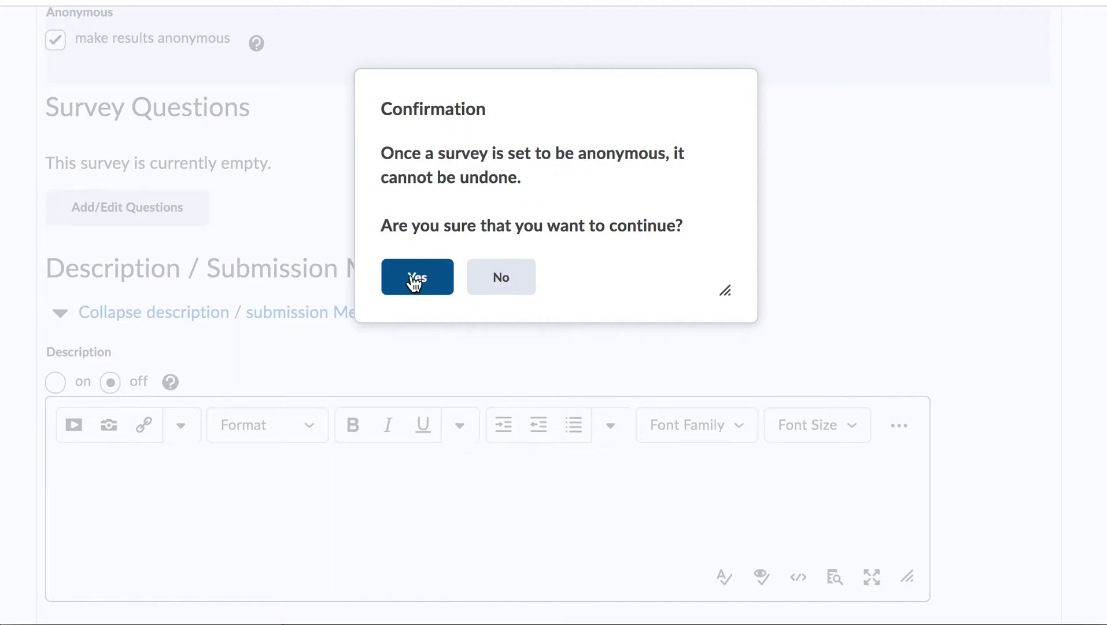
pyautogui.click(411, 283)
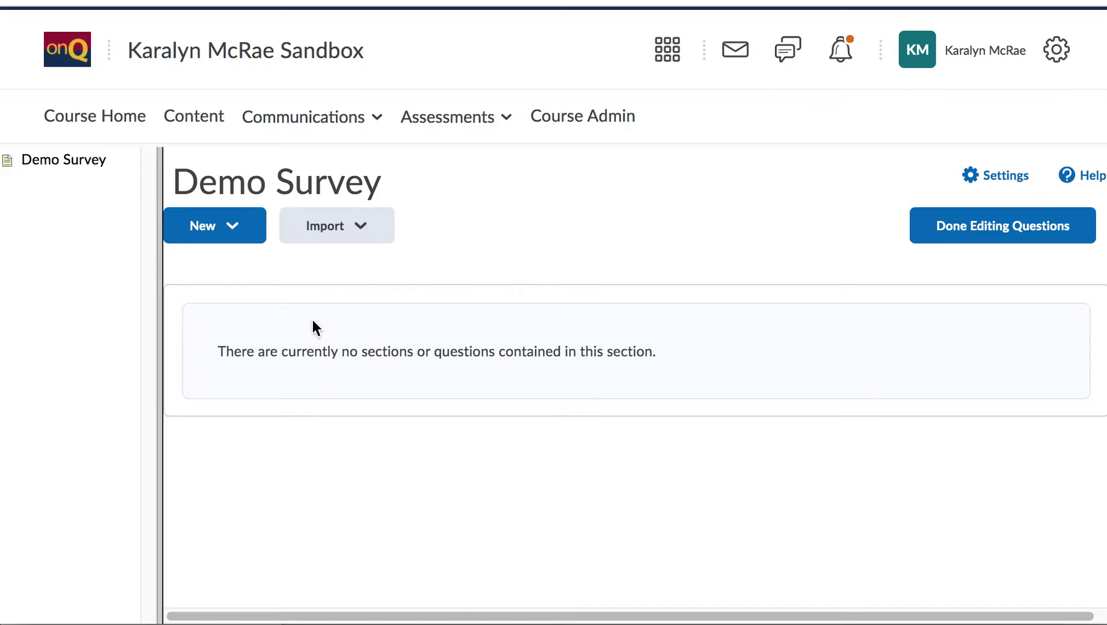
pyautogui.click(235, 233)
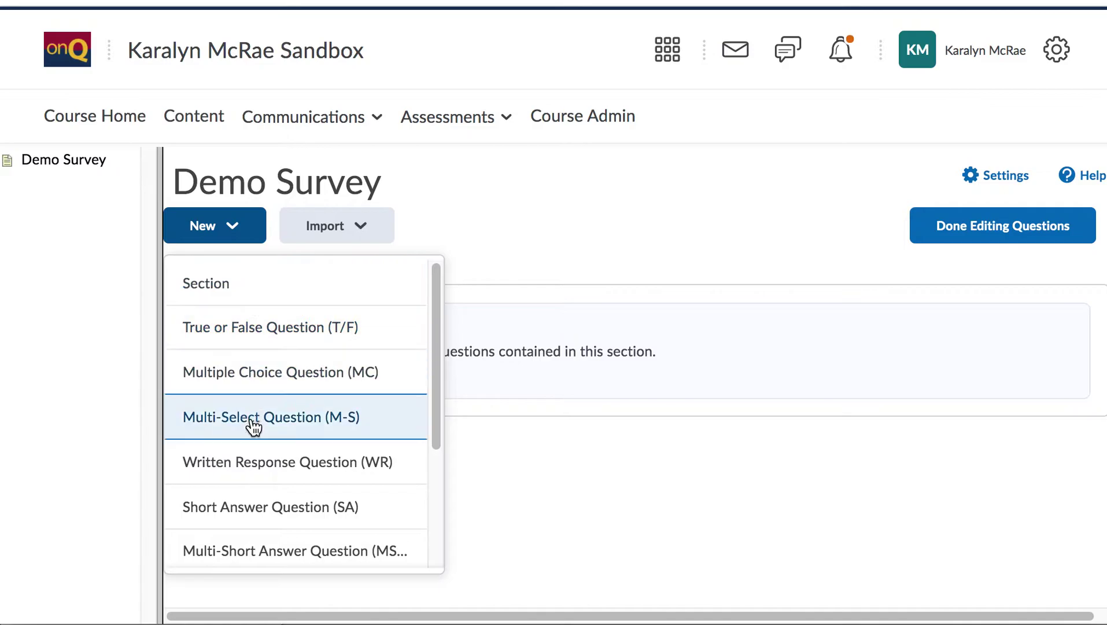
pyautogui.scroll(-3, 255, 517)
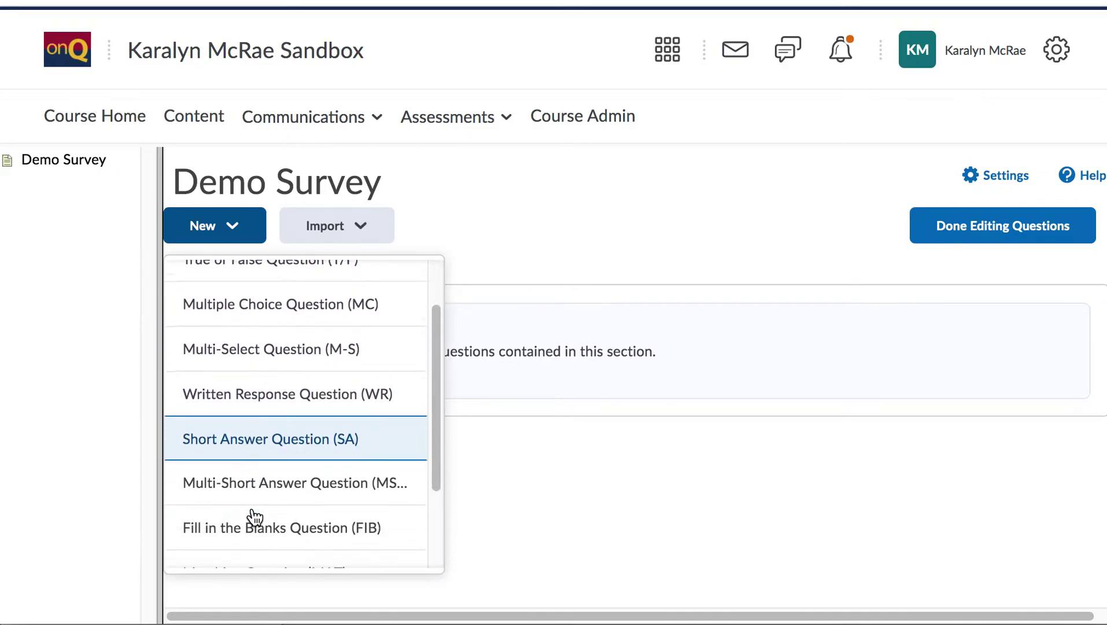
pyautogui.scroll(3, 254, 517)
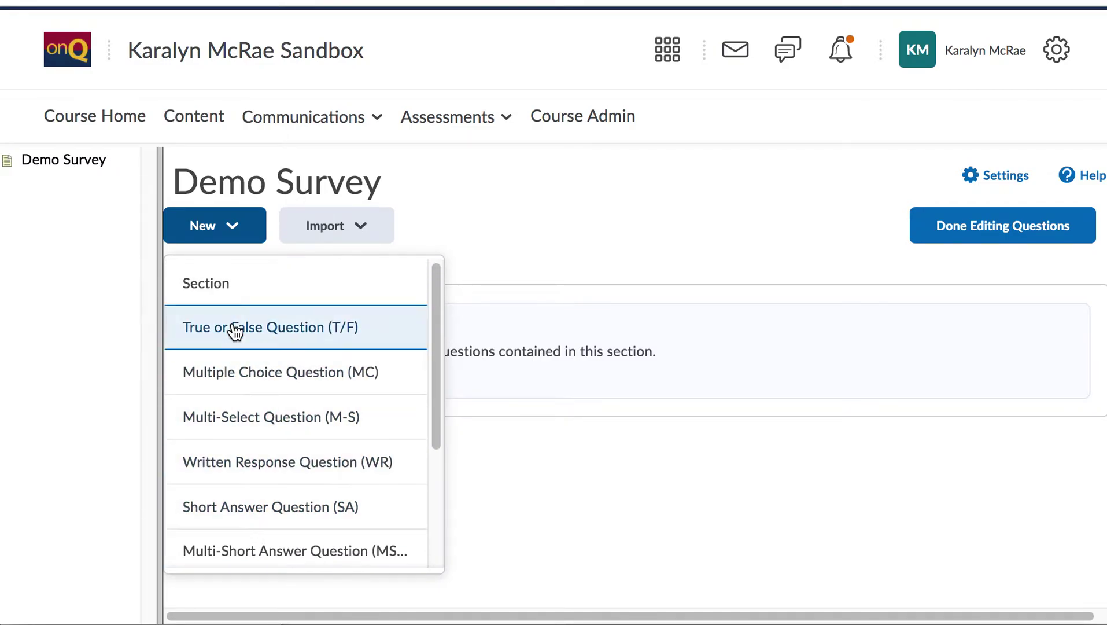
# Import Sample Question 1, 2 and 3 from the Question Library into the survey and finish editing questions
pyautogui.click(362, 231)
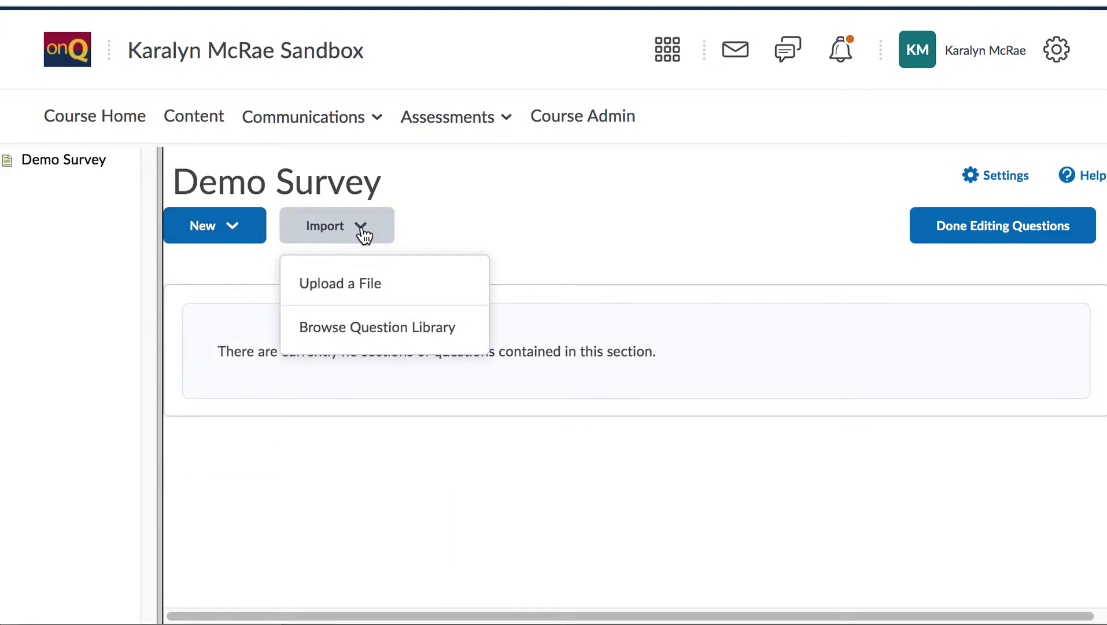
pyautogui.click(399, 342)
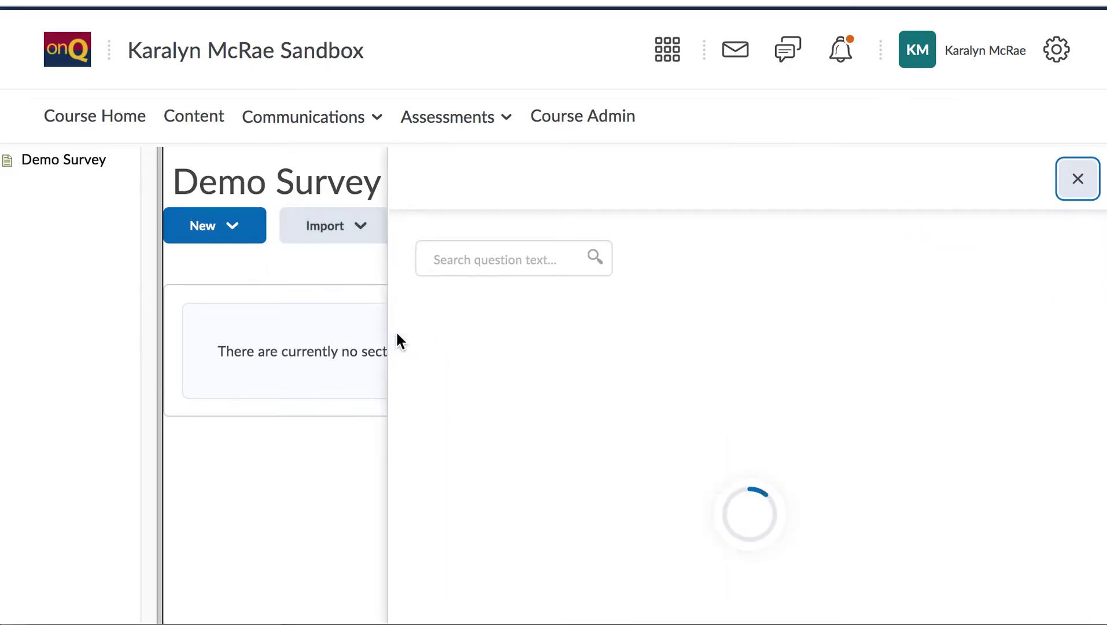
pyautogui.scroll(-2, 560, 383)
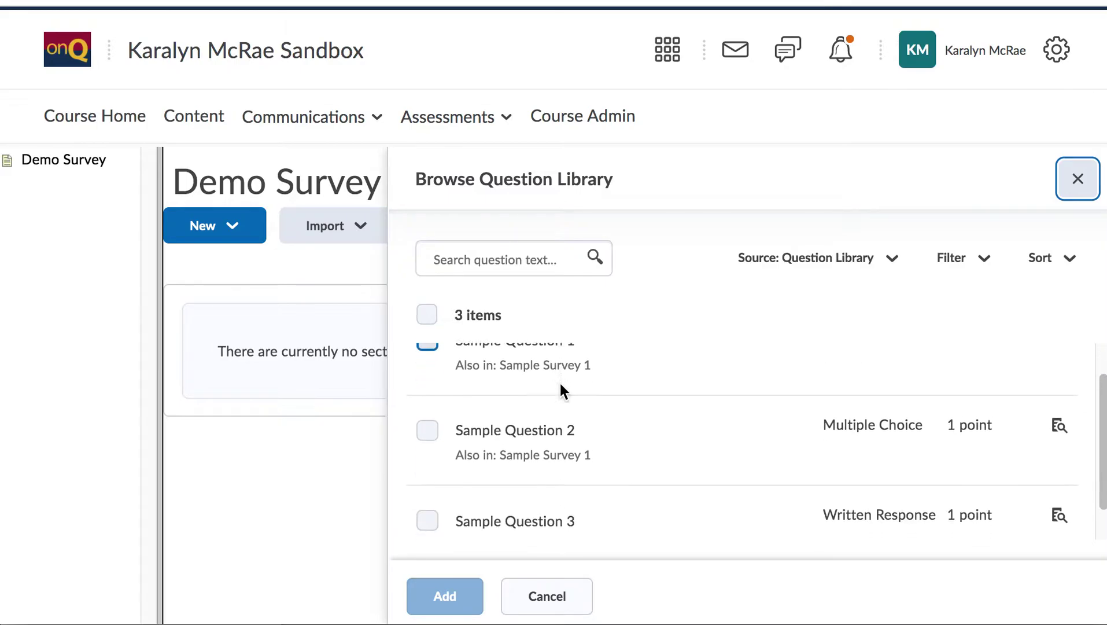
pyautogui.scroll(1, 560, 383)
pyautogui.scroll(1, 559, 383)
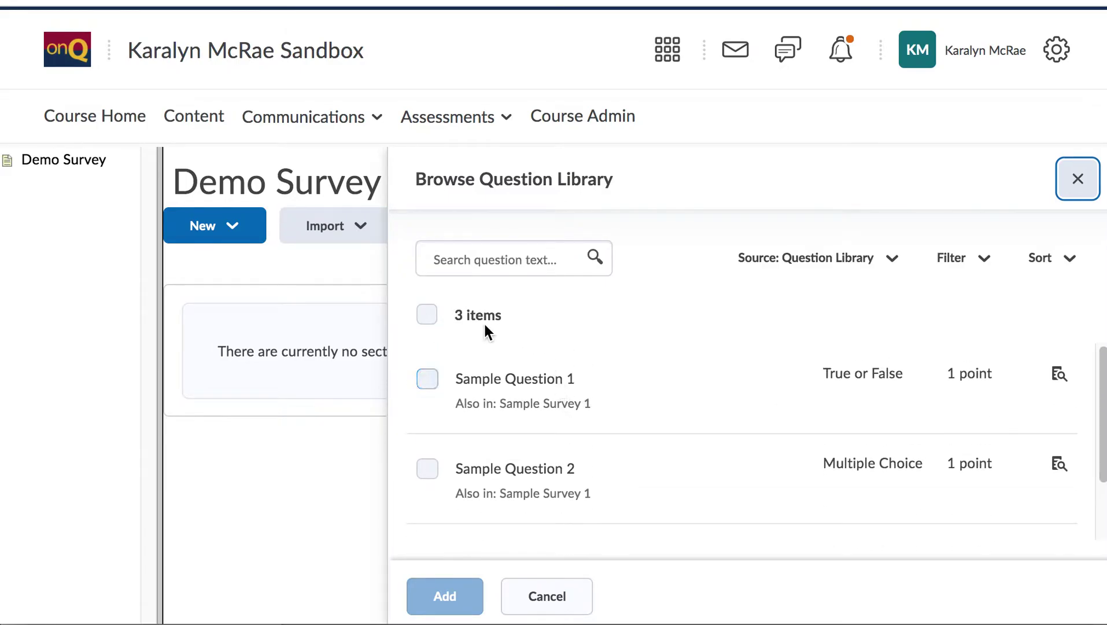
pyautogui.click(428, 314)
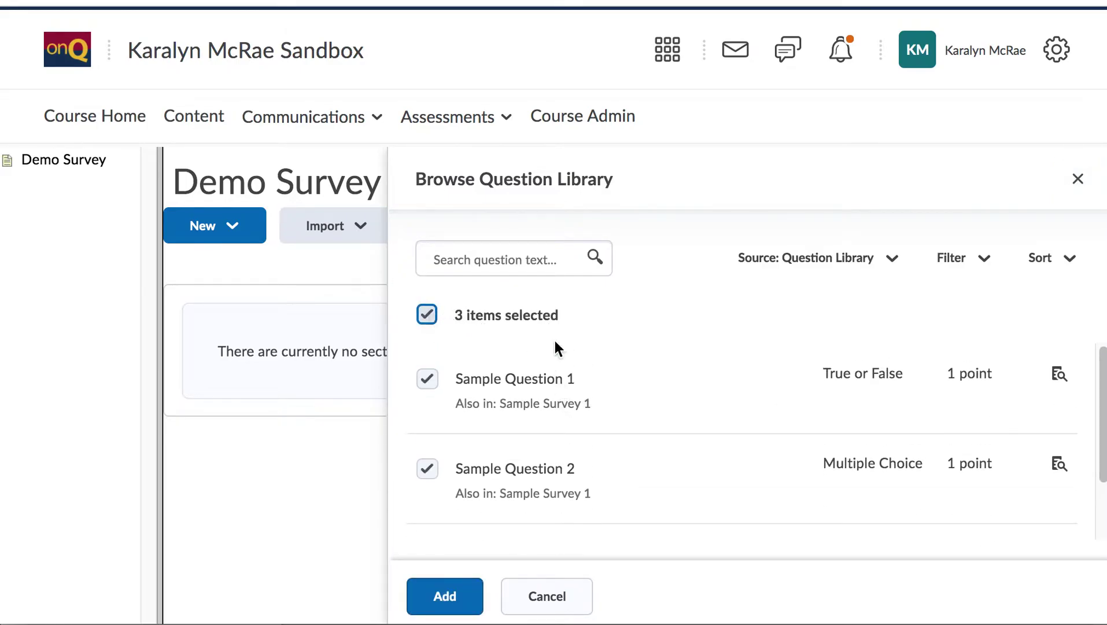
pyautogui.click(452, 596)
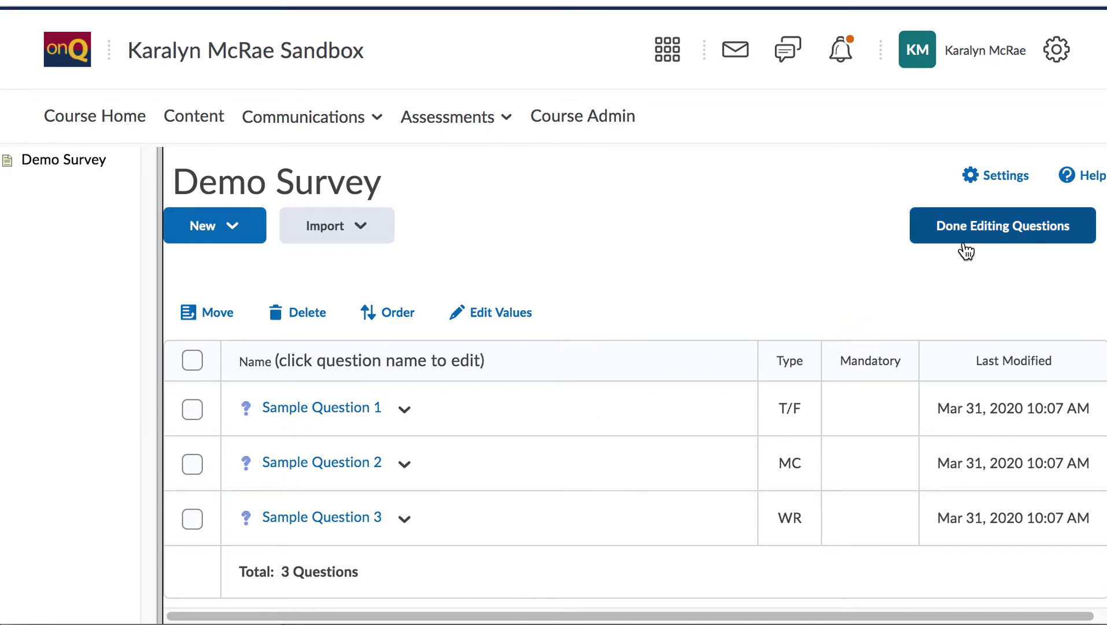
pyautogui.click(1006, 228)
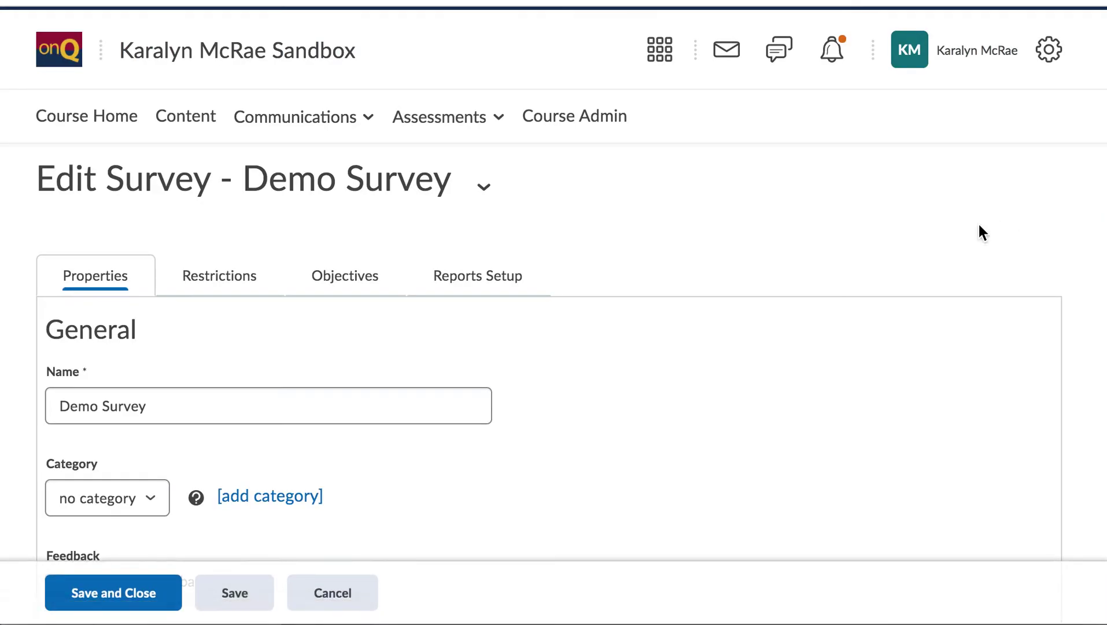
# Turn on the survey's Description in the Description / Submission Message section
pyautogui.scroll(-2, 304, 353)
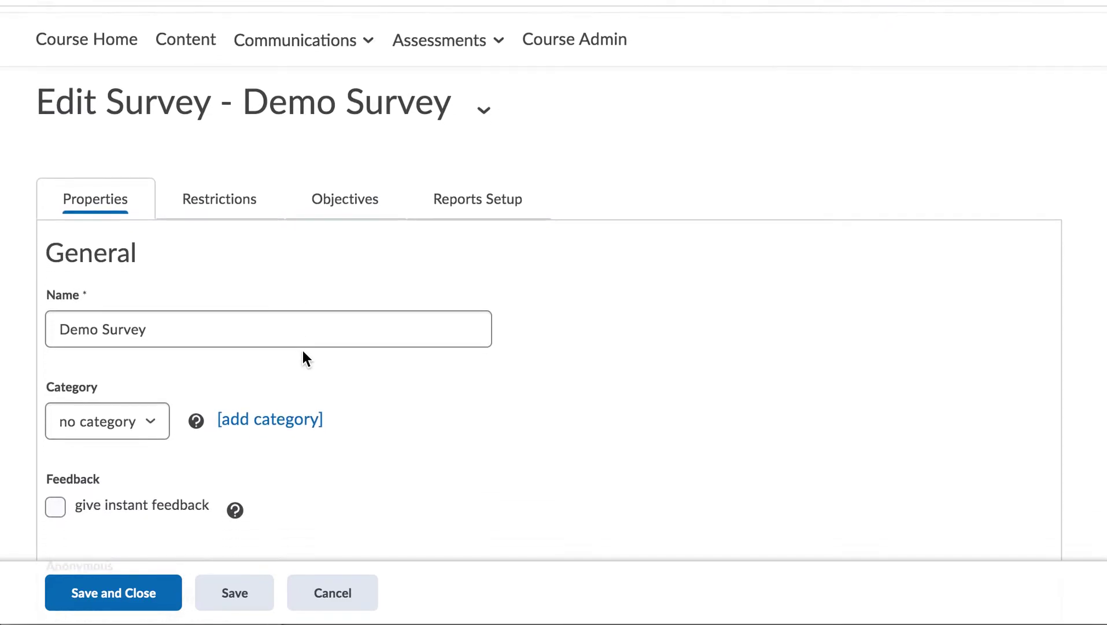
pyautogui.scroll(-5, 303, 353)
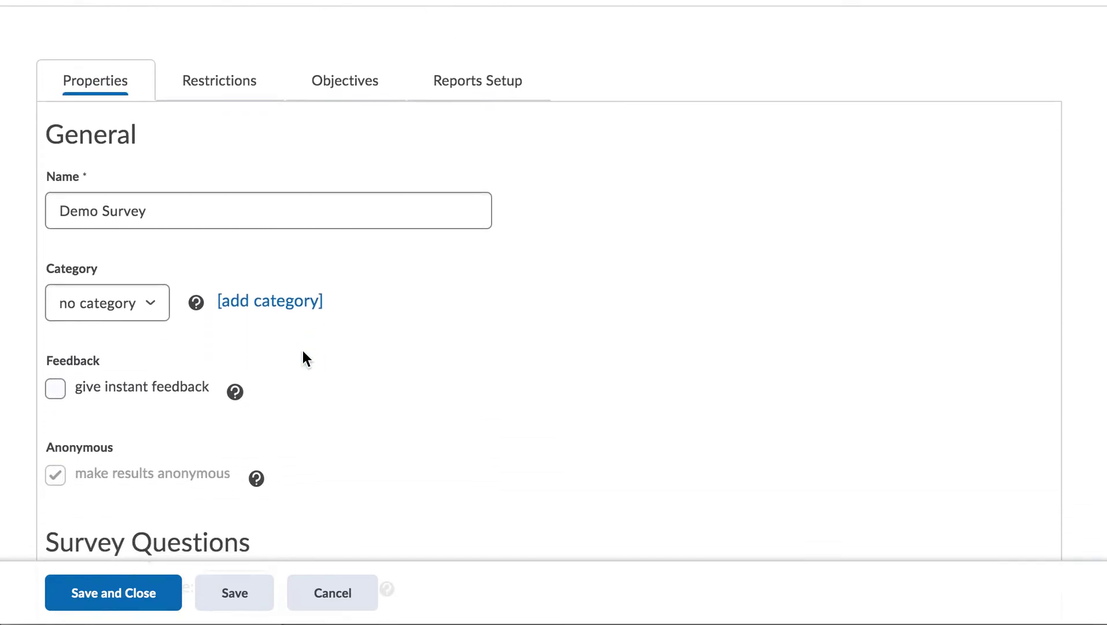
pyautogui.scroll(-5, 305, 358)
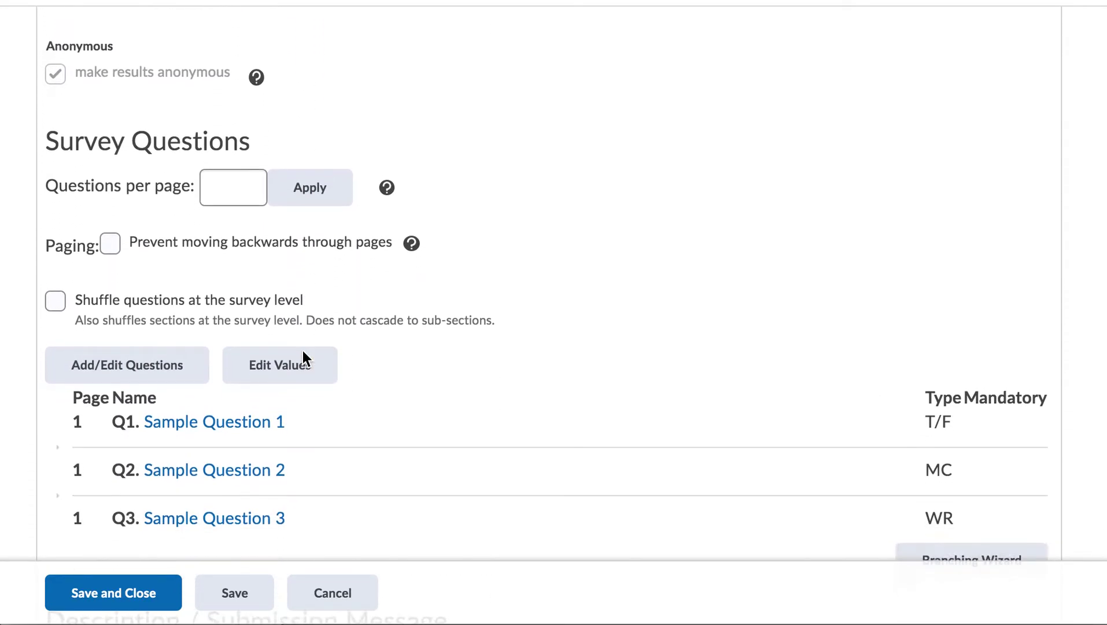
pyautogui.scroll(-2, 526, 329)
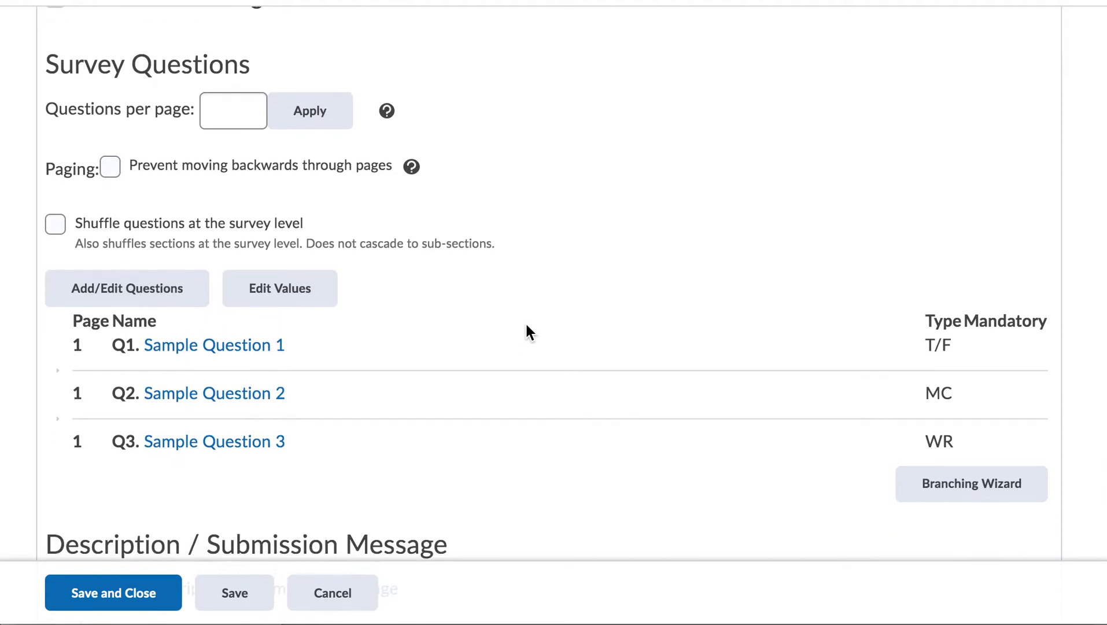
pyautogui.scroll(-1, 528, 331)
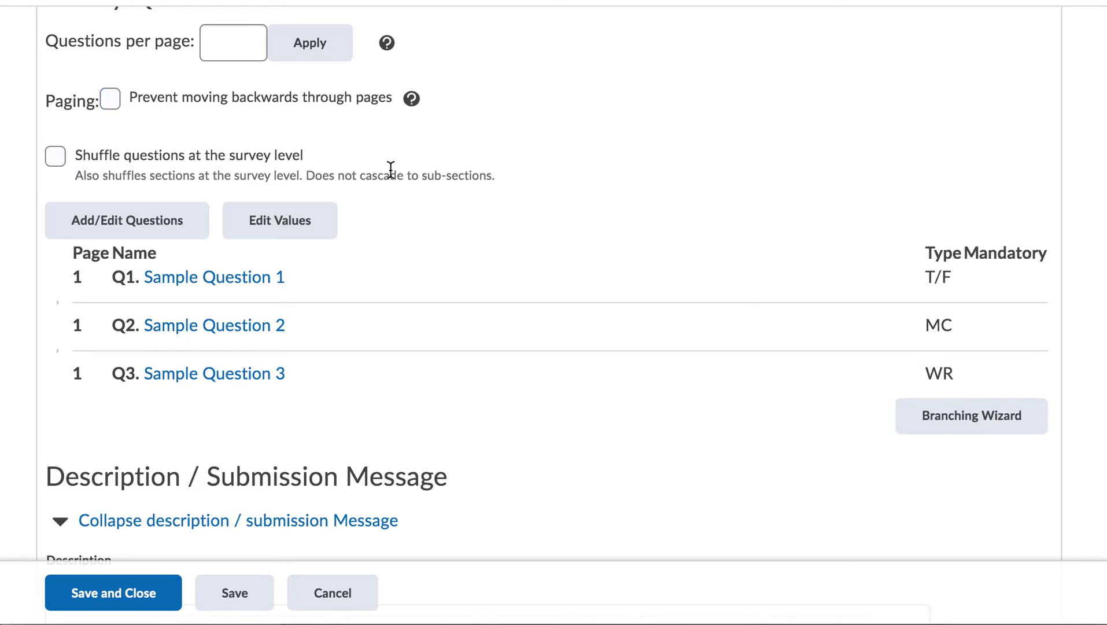
pyautogui.scroll(-5, 502, 176)
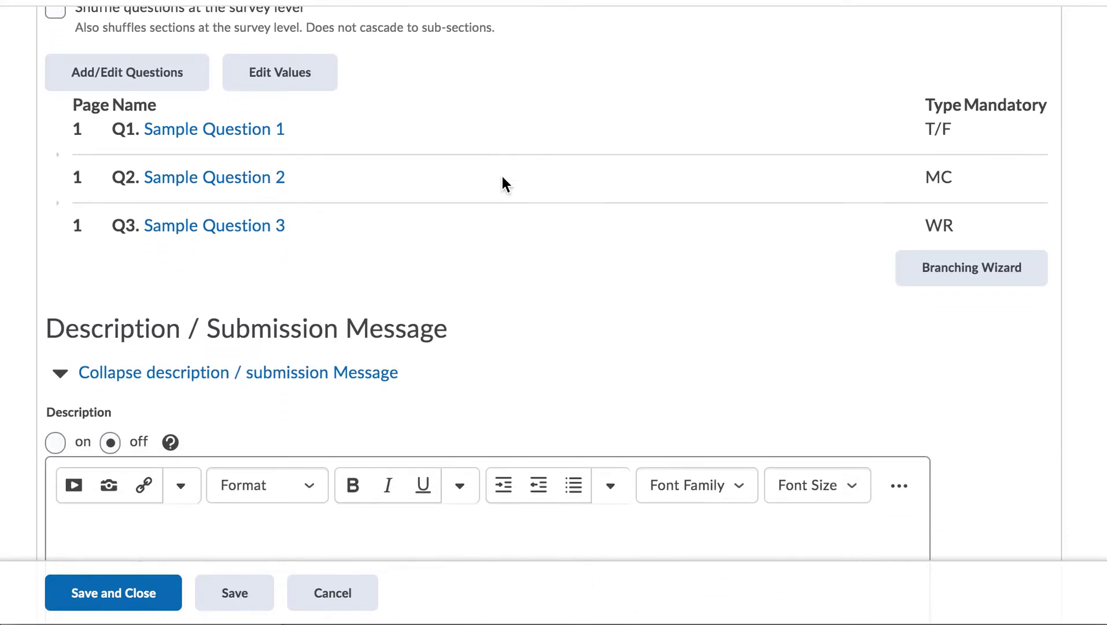
pyautogui.scroll(-3, 501, 183)
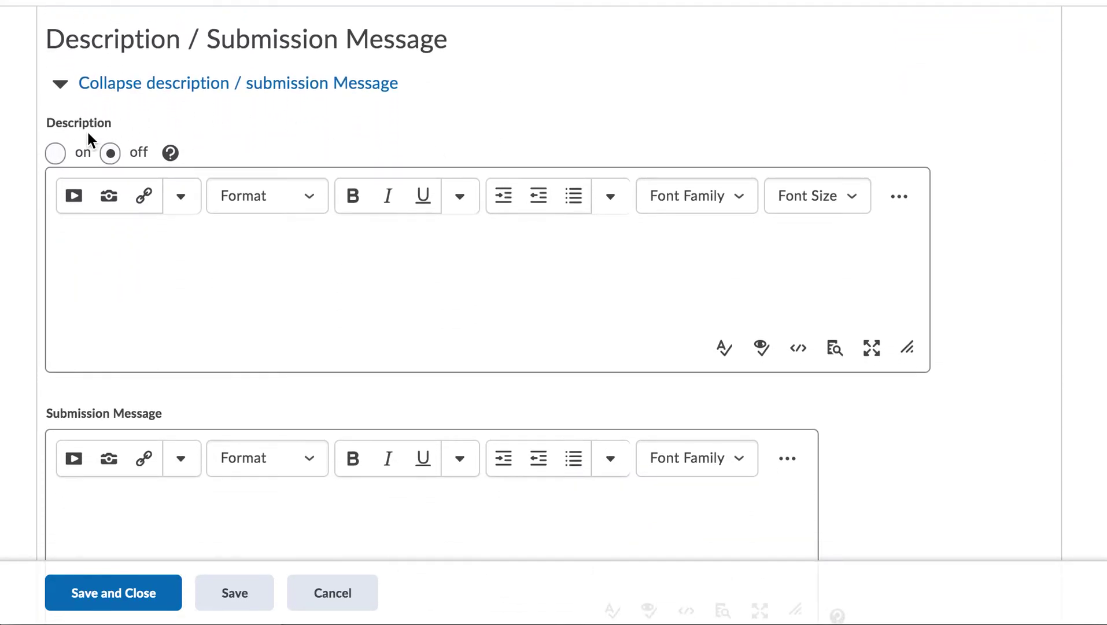
pyautogui.click(56, 154)
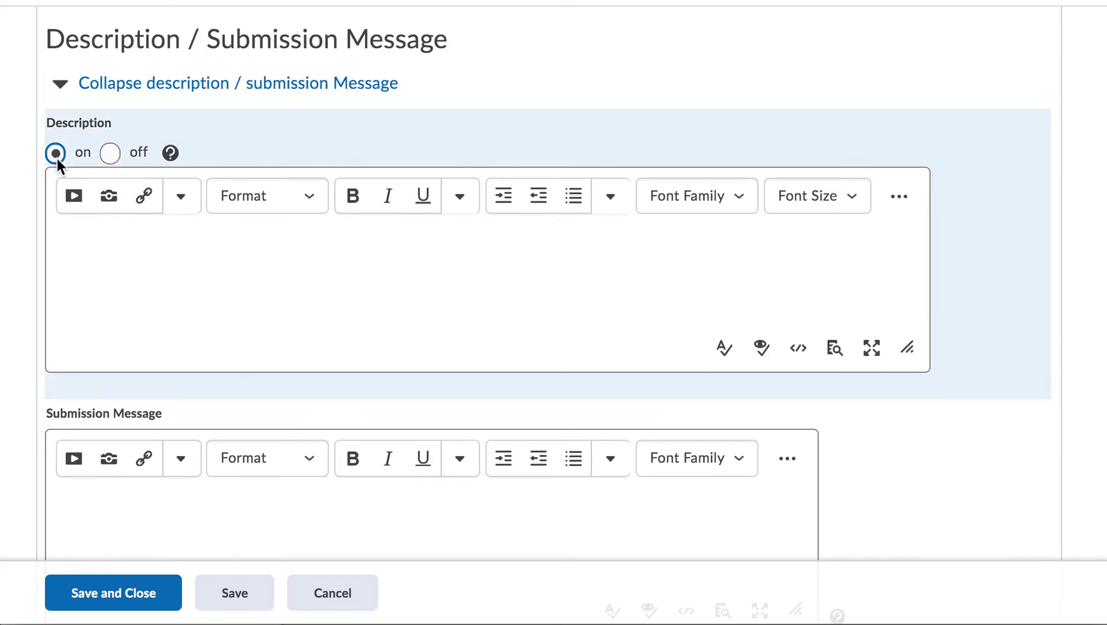
# Enter "This is the survey intro." as the survey's description text
pyautogui.click(85, 251)
pyautogui.scroll(-1, 192, 309)
pyautogui.write('T')
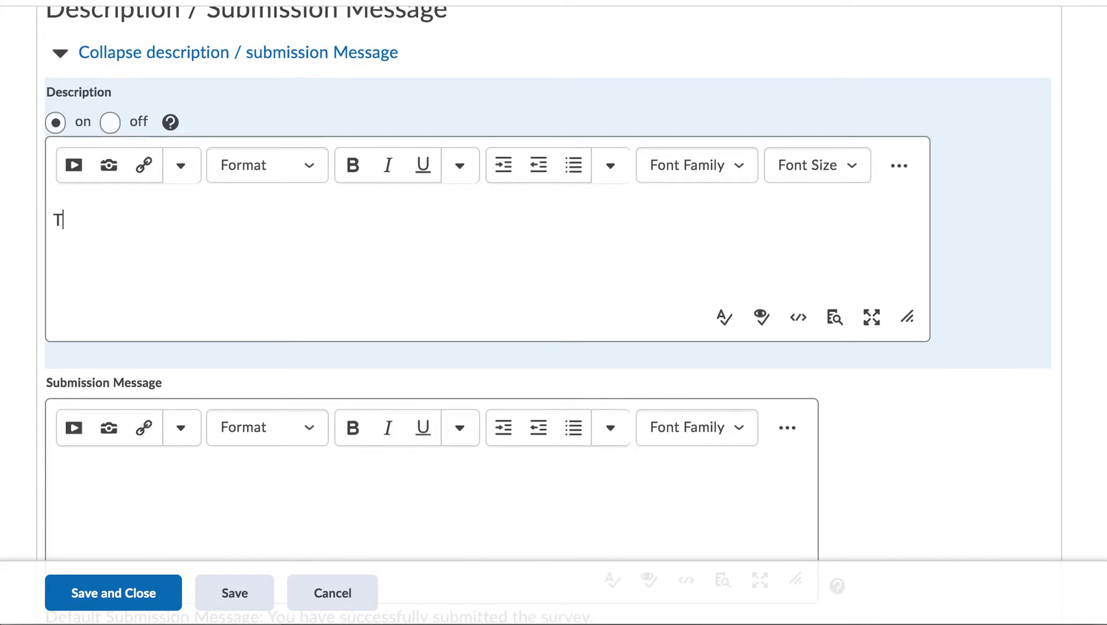
pyautogui.write('his the')
pyautogui.press('BackSpace')
pyautogui.press('BackSpace')
pyautogui.press('BackSpace')
pyautogui.press('BackSpace')
pyautogui.press('BackSpace')
pyautogui.write('s')
pyautogui.press('BackSpace')
pyautogui.write('is the s')
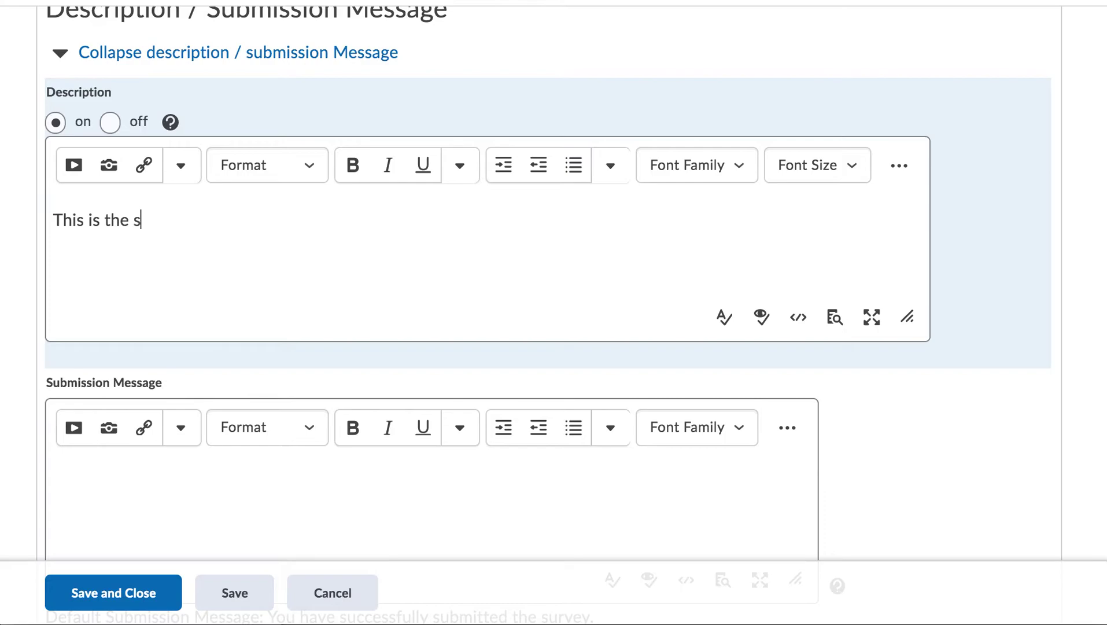
pyautogui.write('urvey intro.')
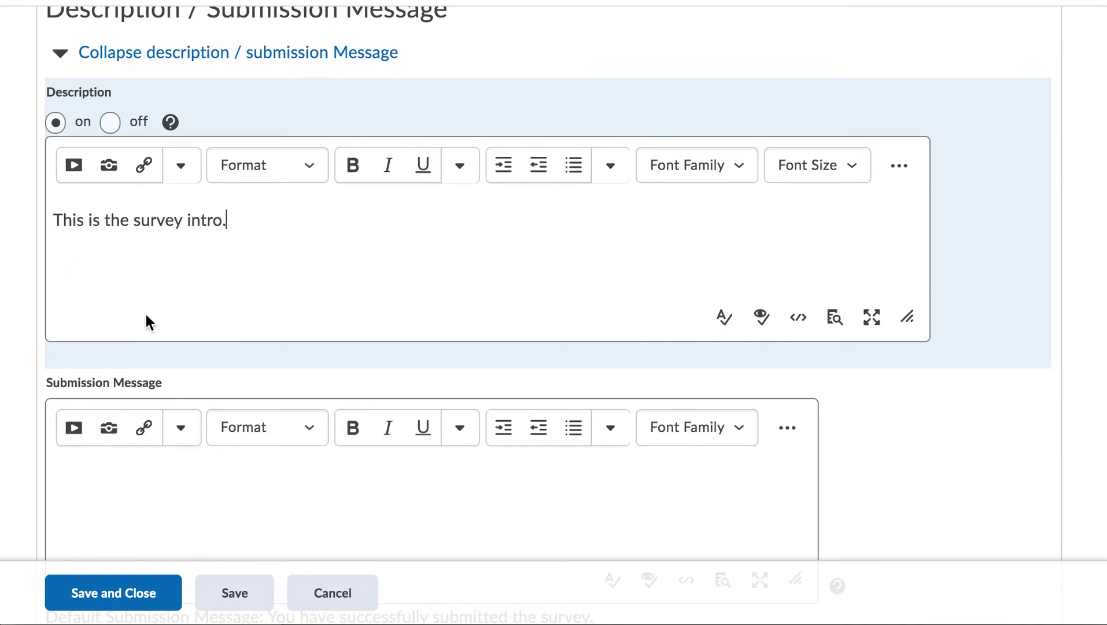
# Leave the submission message empty, then save and close the survey
pyautogui.scroll(-4, 146, 316)
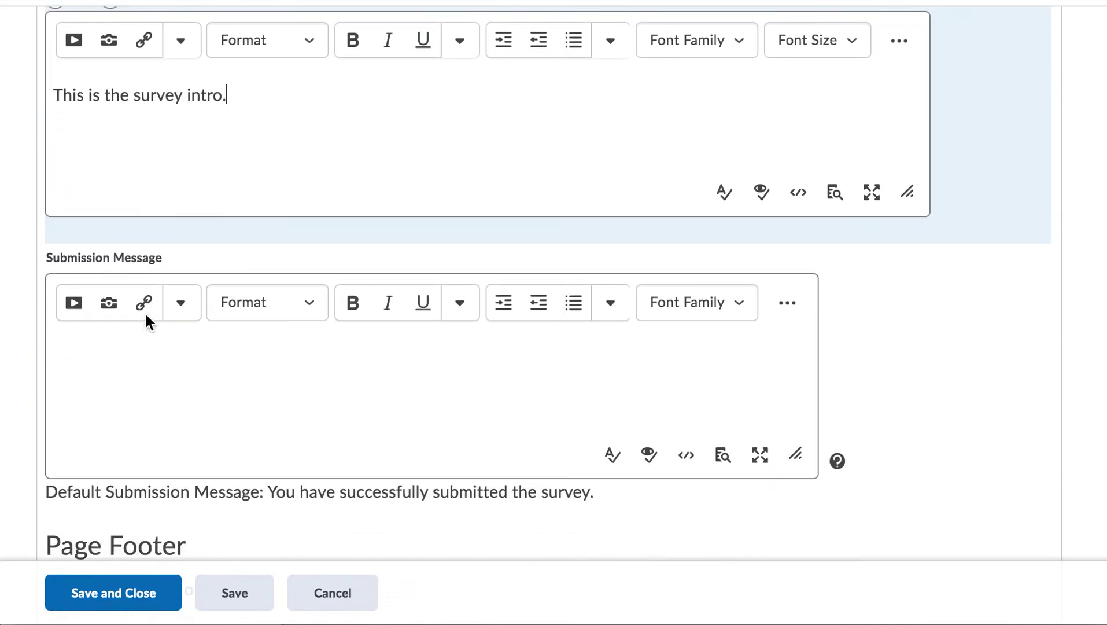
pyautogui.scroll(-1, 146, 316)
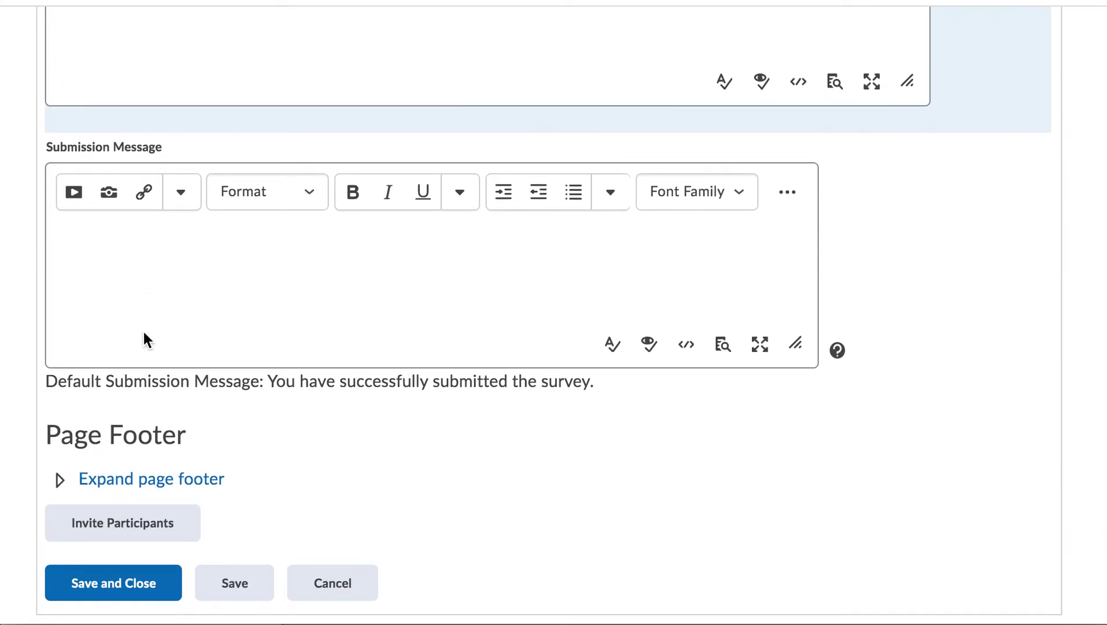
pyautogui.click(101, 584)
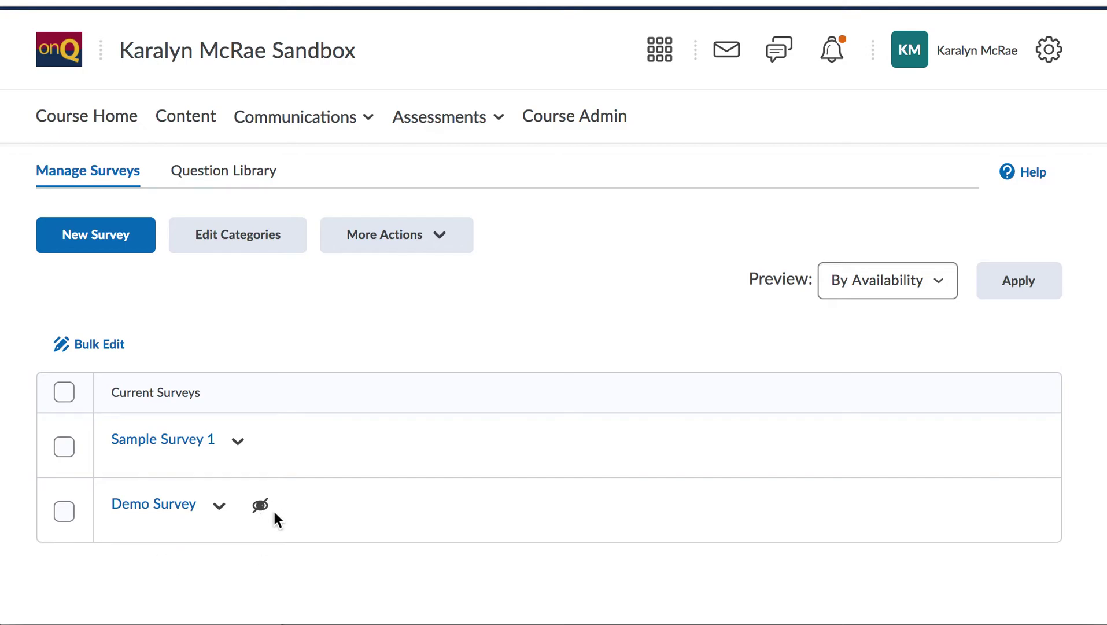
# Make Demo Survey visible to users from the list of current surveys
pyautogui.click(221, 516)
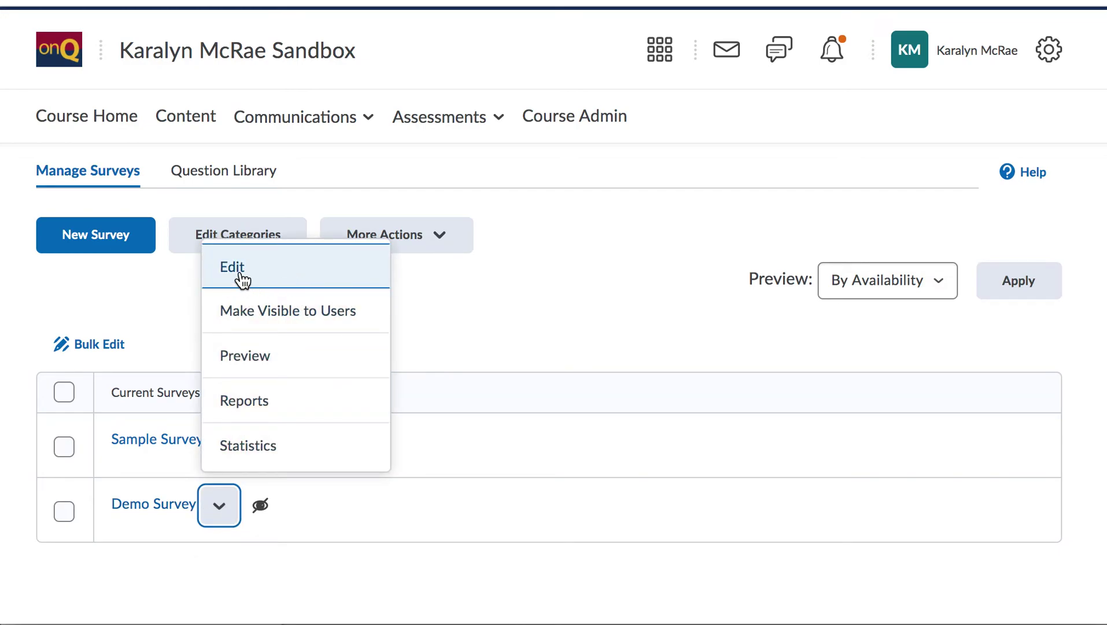
pyautogui.click(292, 322)
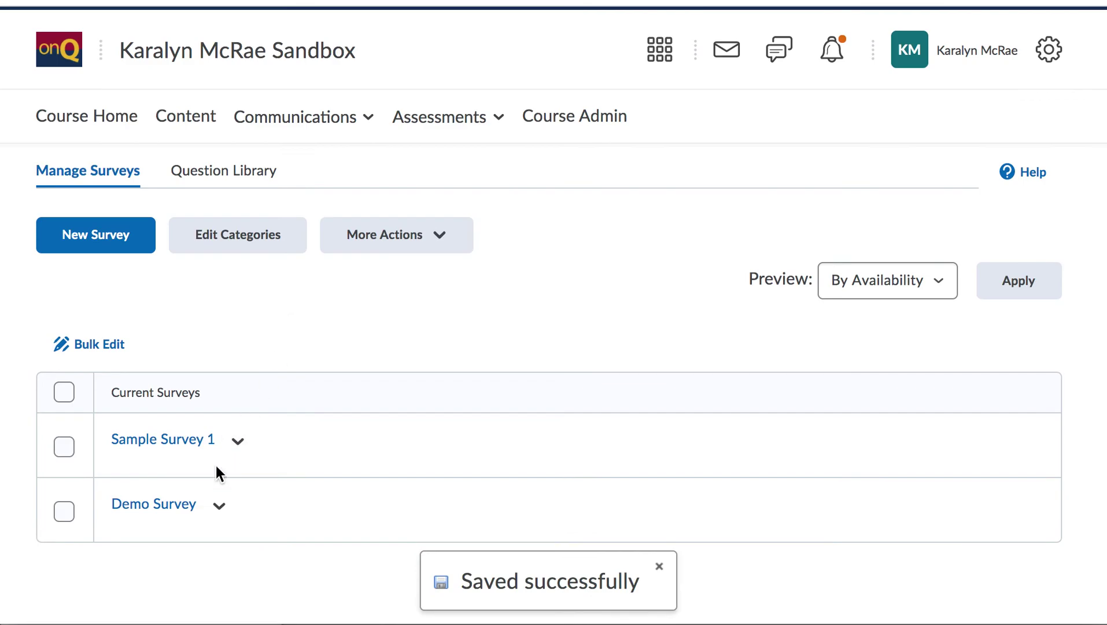
# Preview Demo Survey, look through its introduction and questions, and exit the preview
pyautogui.click(218, 509)
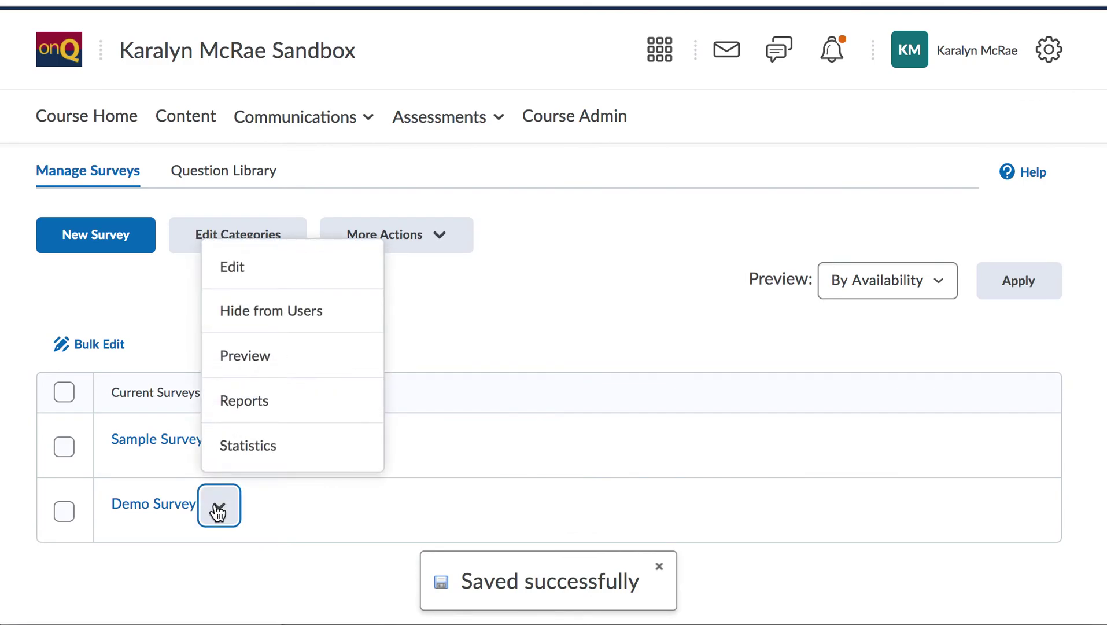
pyautogui.click(270, 364)
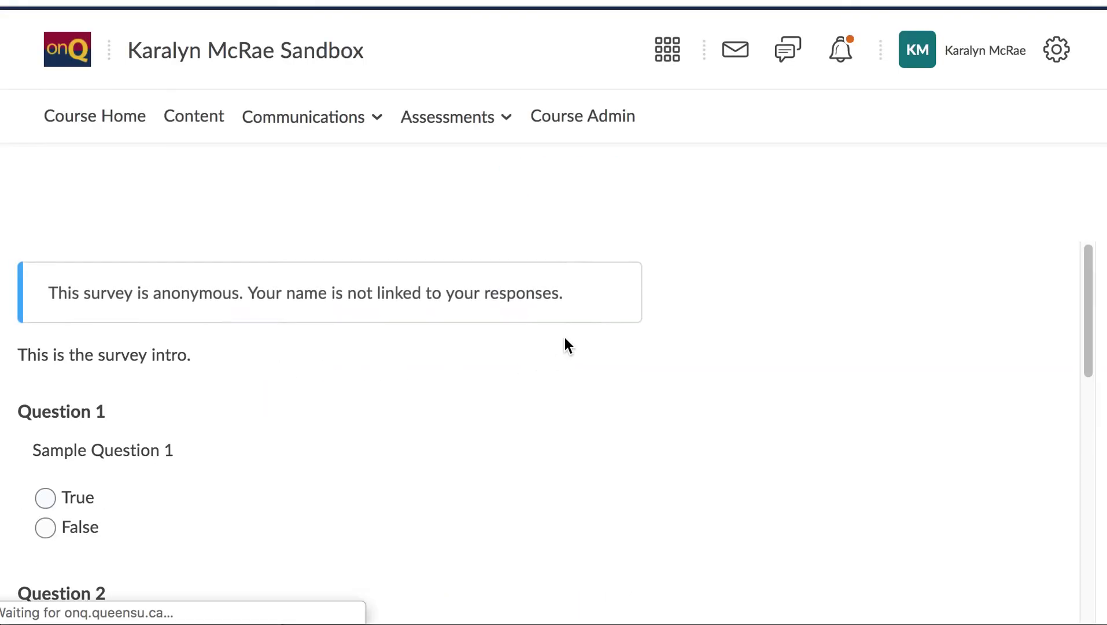
pyautogui.scroll(-2, 564, 337)
pyautogui.scroll(-7, 565, 341)
pyautogui.scroll(9, 565, 341)
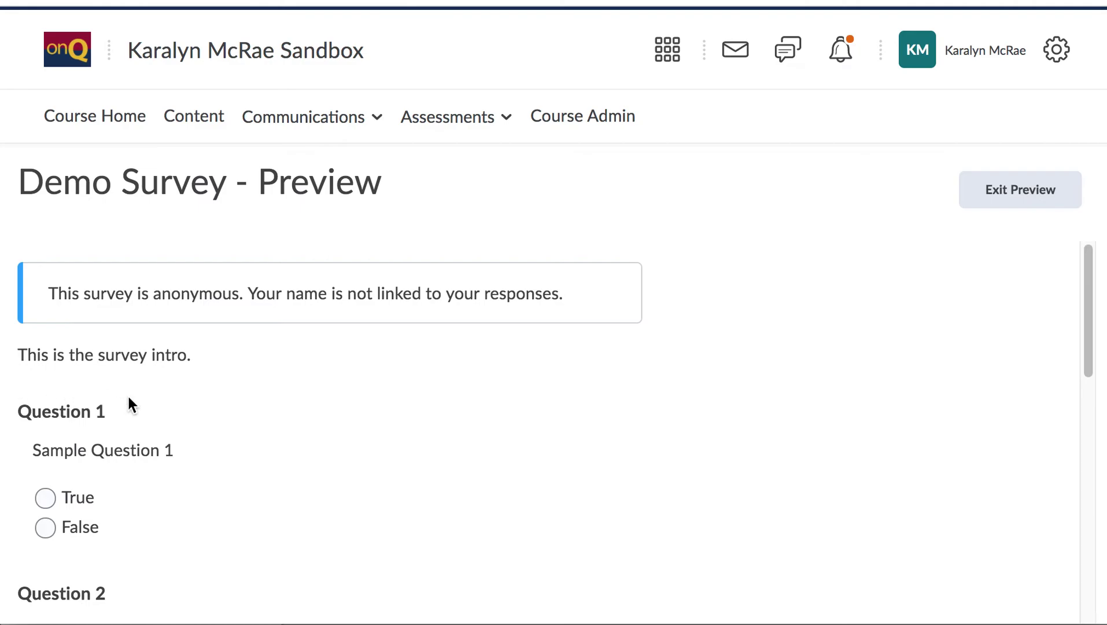
pyautogui.scroll(-7, 262, 468)
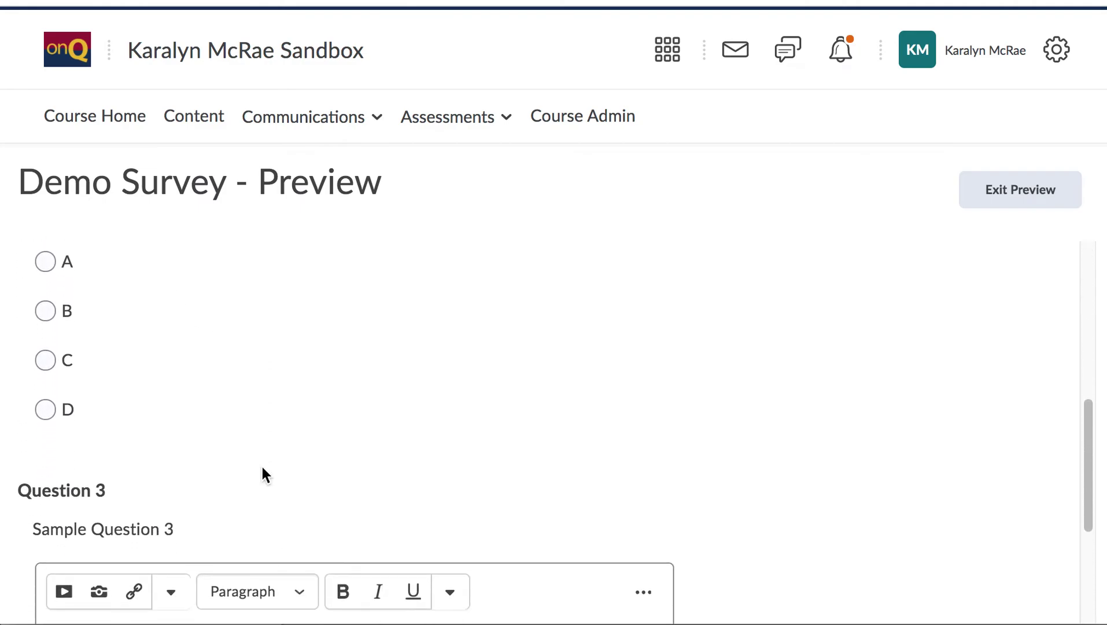
pyautogui.click(1018, 202)
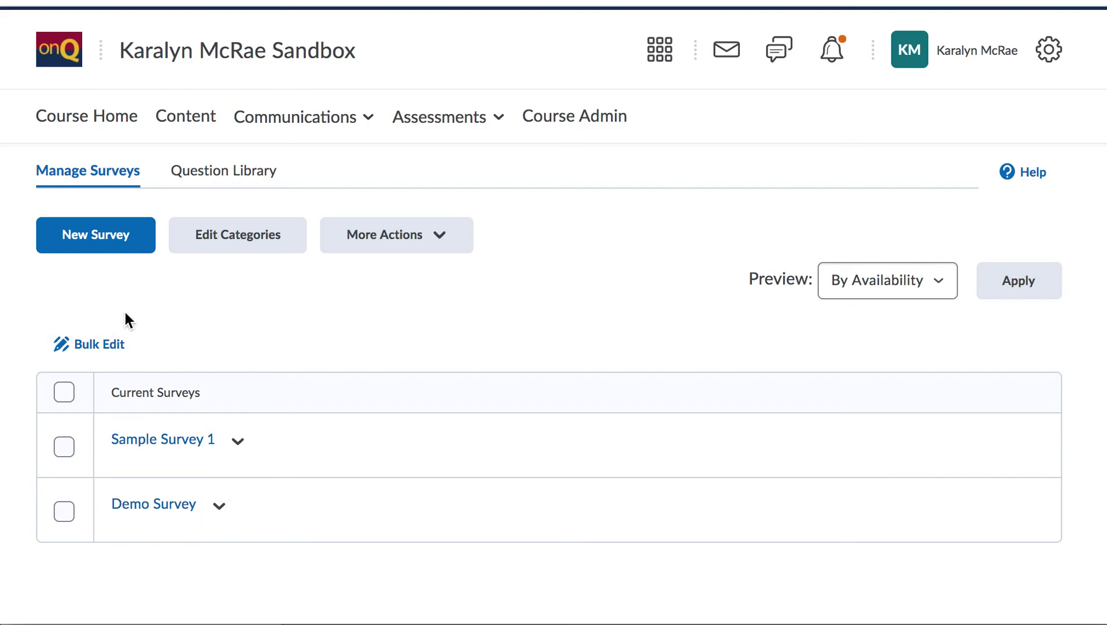
# Add the existing Demo Survey as an activity to the Weekly Schedule module of the course content
pyautogui.click(181, 128)
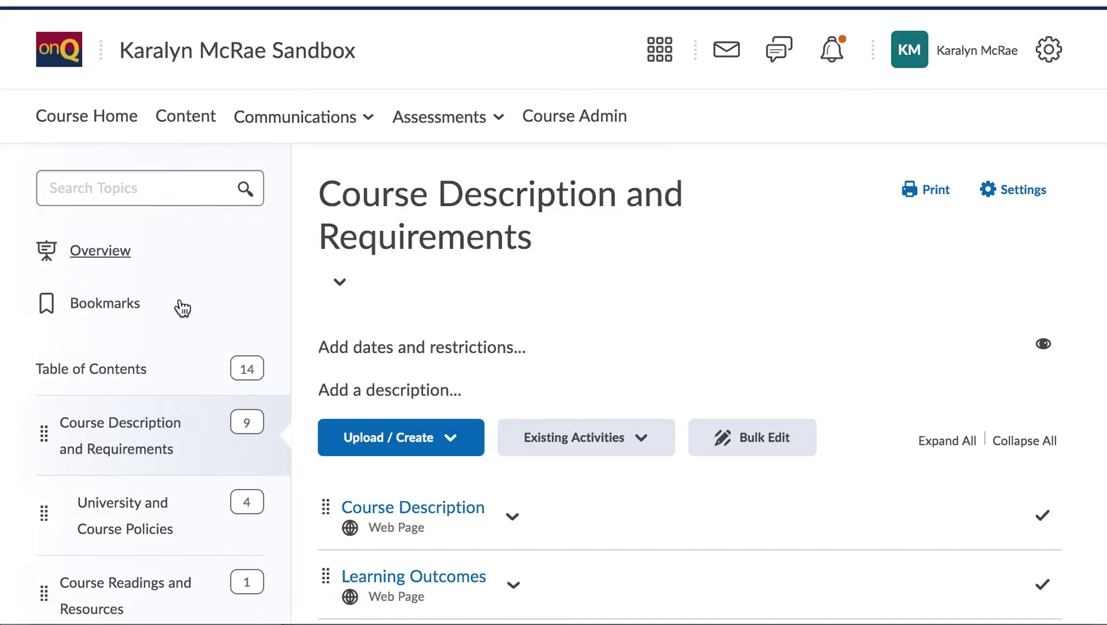
pyautogui.scroll(-4, 184, 365)
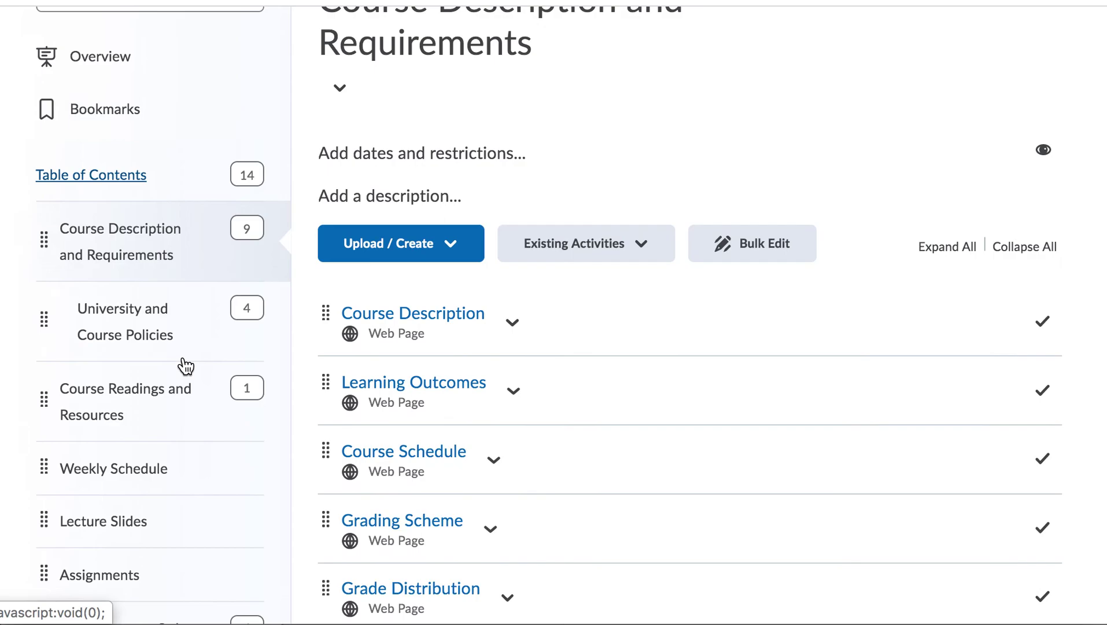
pyautogui.click(136, 472)
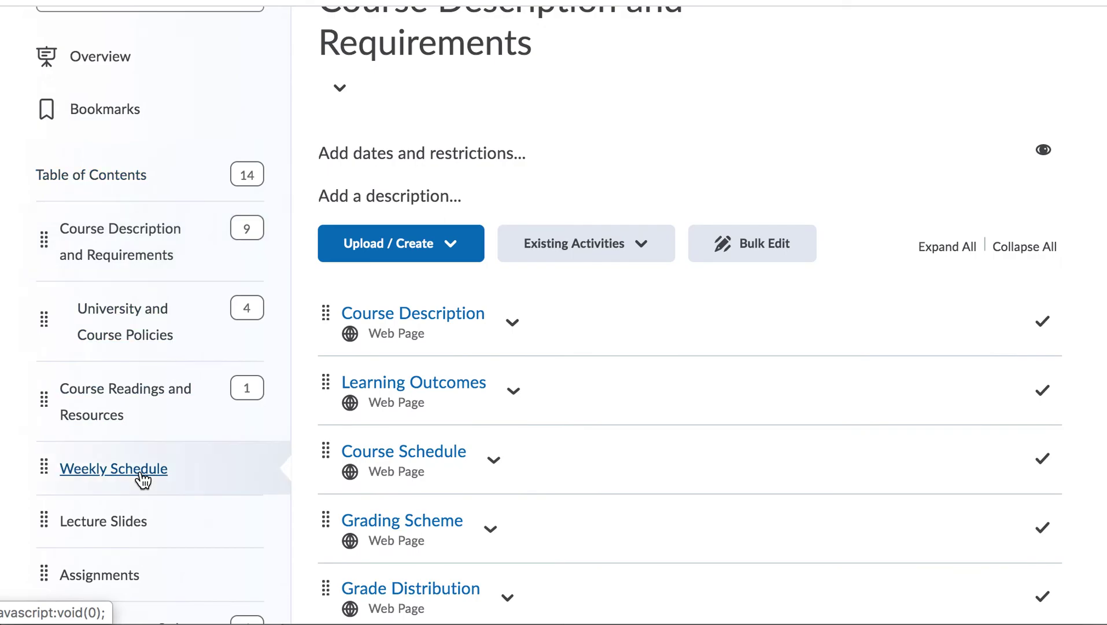
pyautogui.scroll(3, 541, 365)
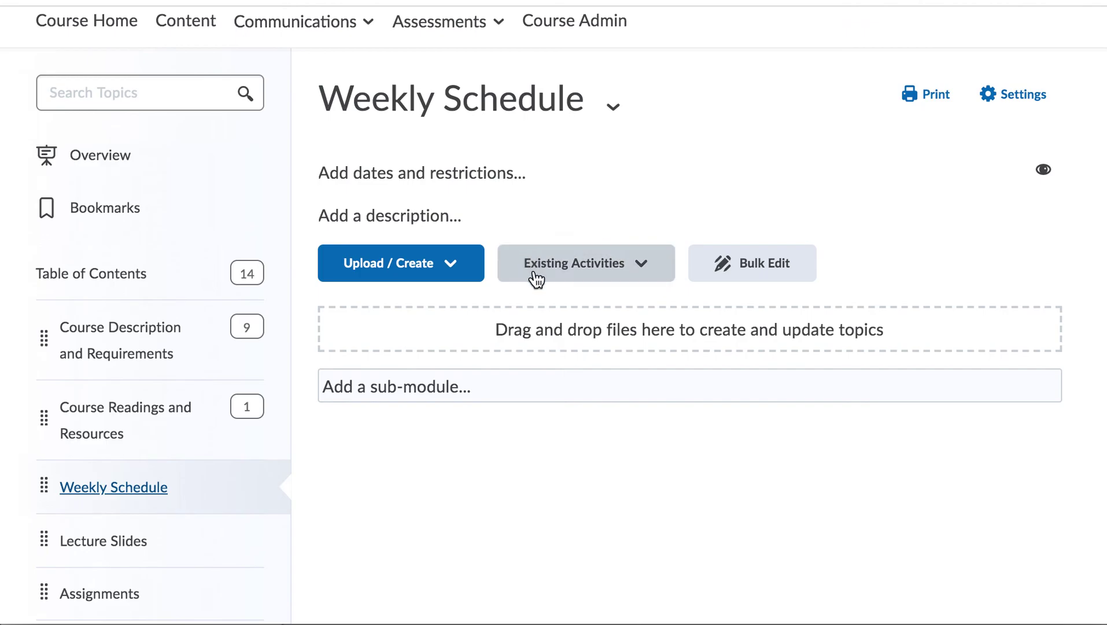
pyautogui.click(632, 265)
pyautogui.scroll(-1, 616, 344)
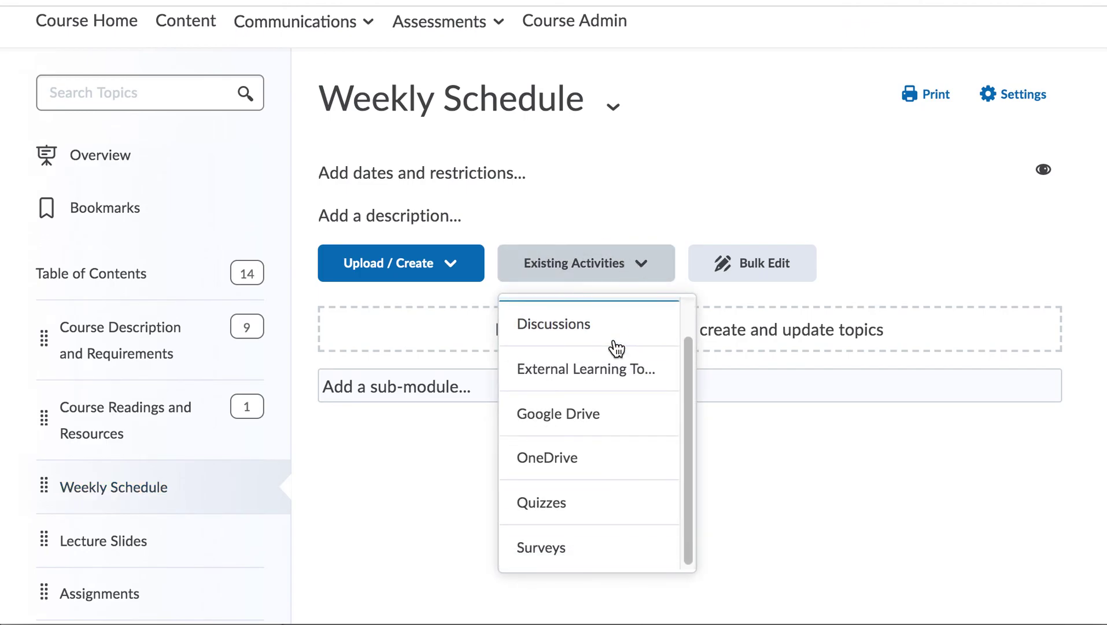
pyautogui.click(544, 548)
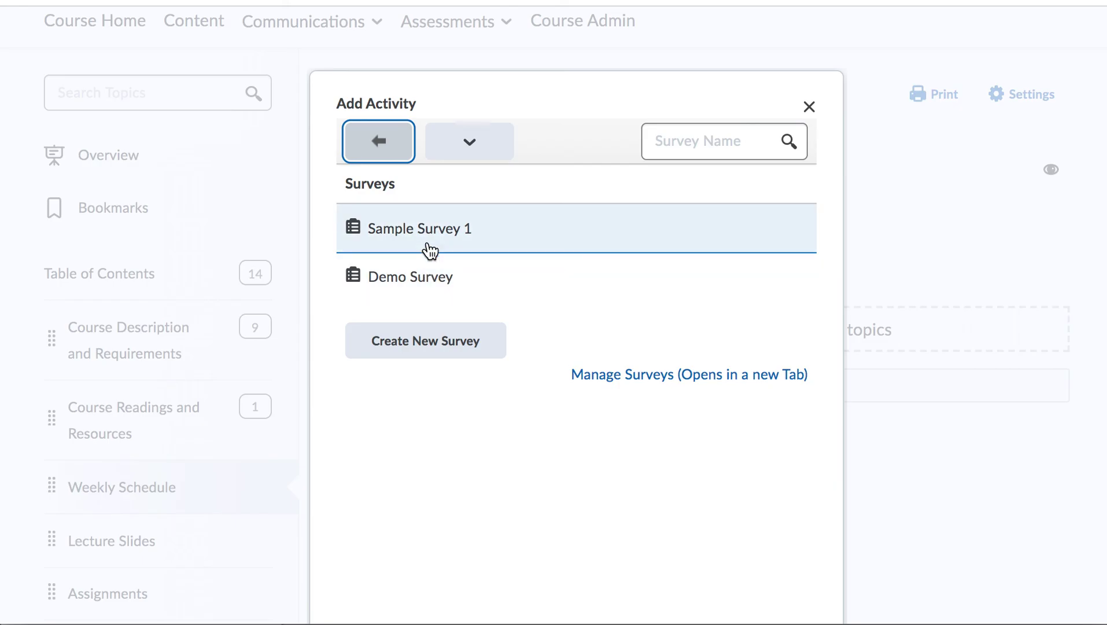
pyautogui.click(405, 292)
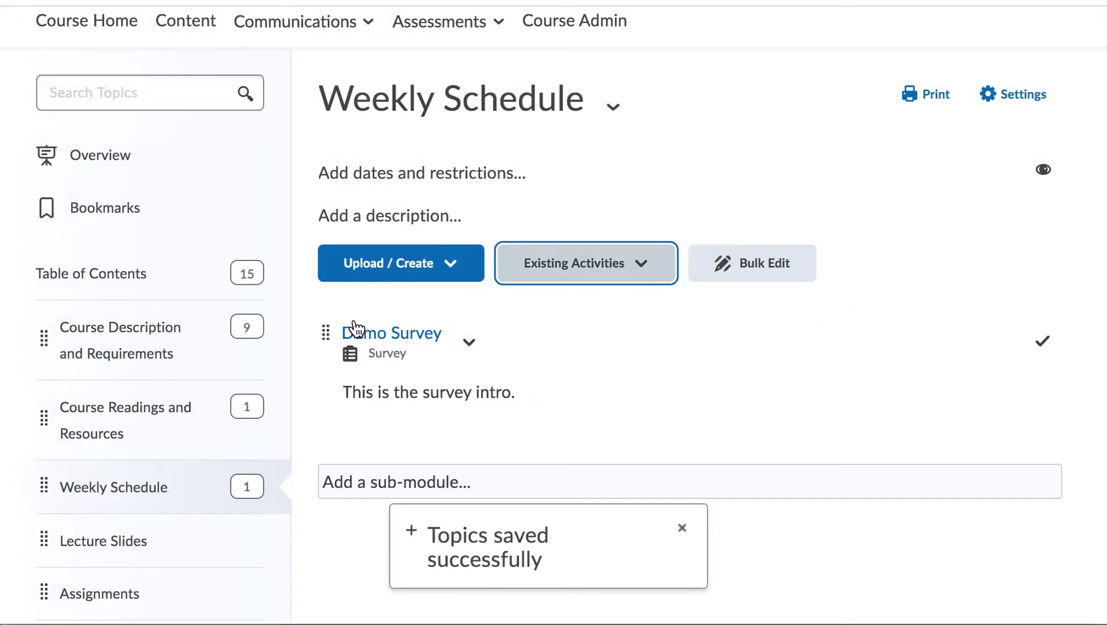
# Open the Demo Survey topic in the Weekly Schedule module and examine its instructions and activity details
pyautogui.scroll(-1, 548, 407)
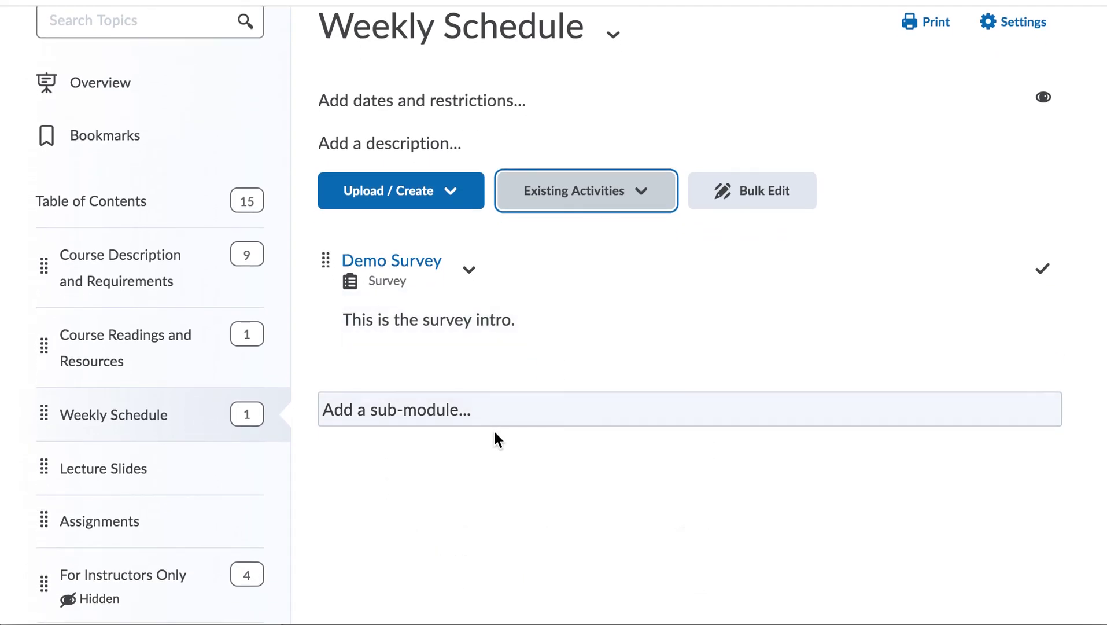
pyautogui.click(402, 270)
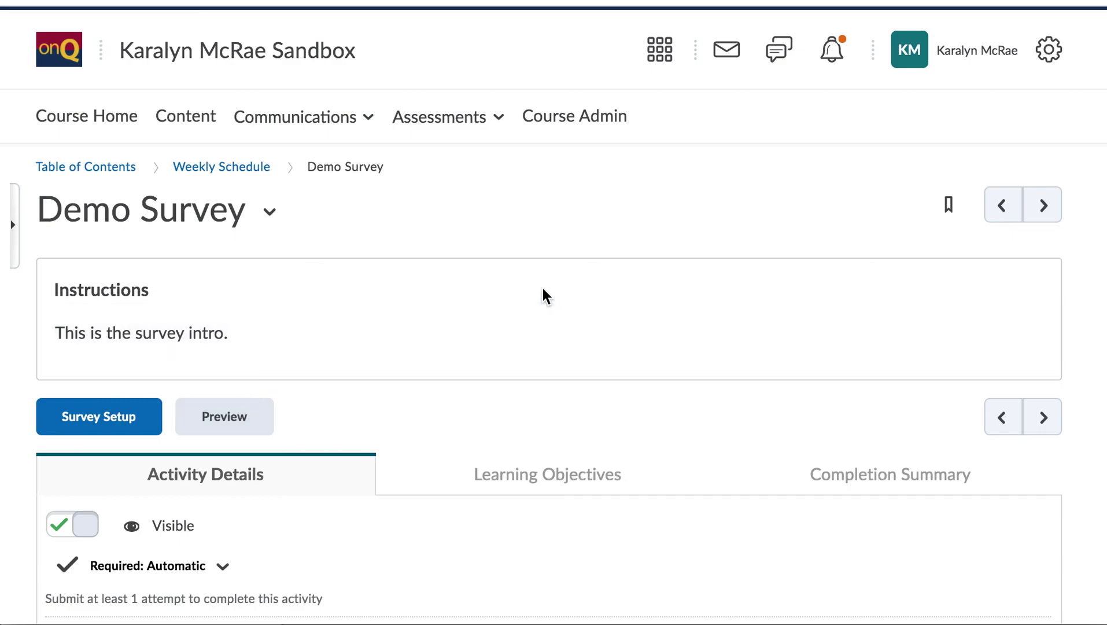
pyautogui.scroll(-1, 547, 295)
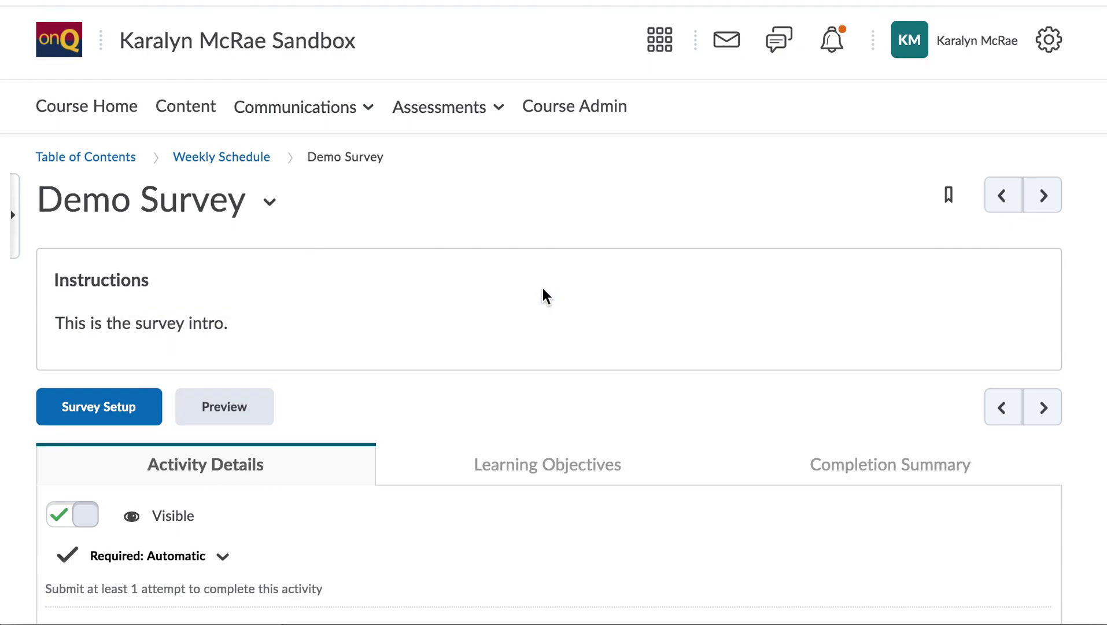